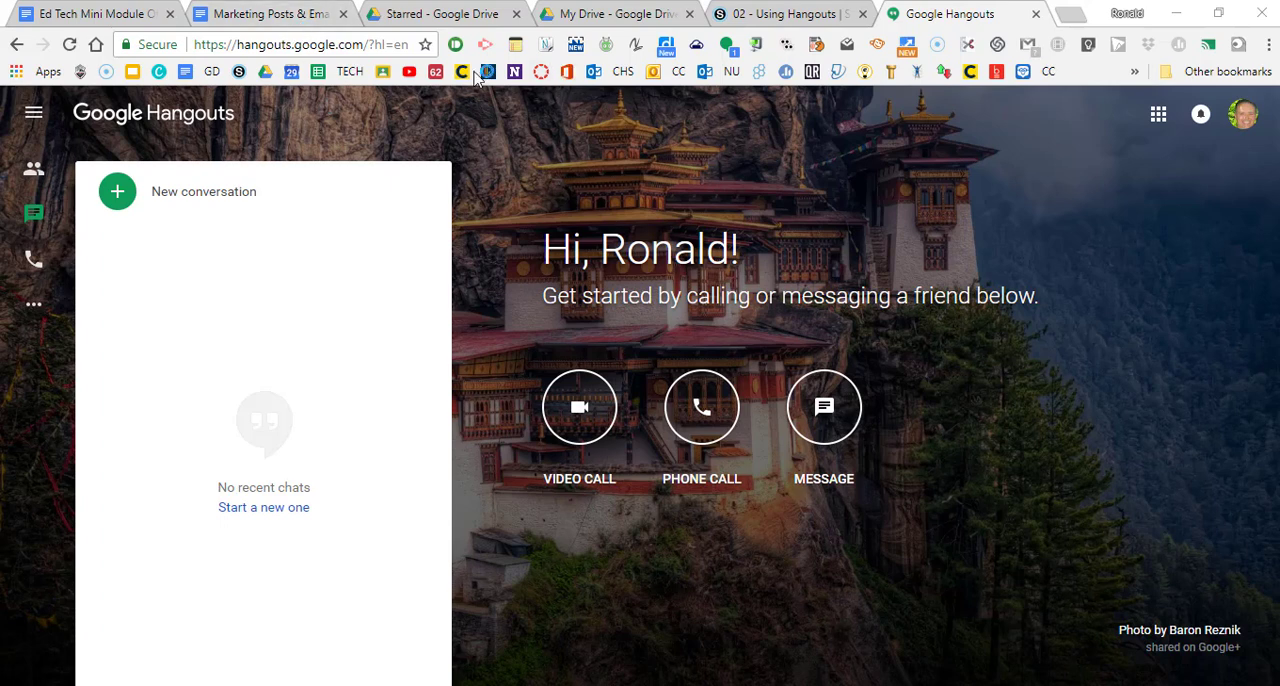
Step: Switch to the My Drive page and find Hangouts among the Google apps of this account
left_click(615, 15)
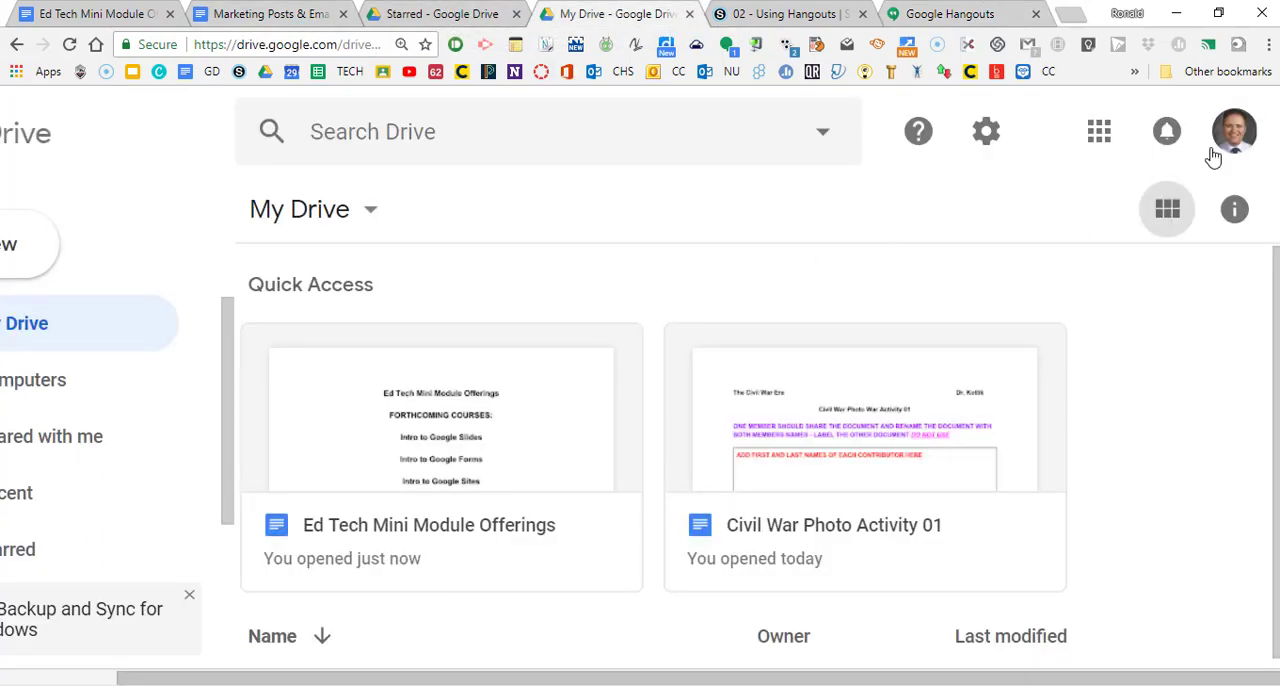
left_click(1100, 135)
scroll(1030, 466, "down", 1)
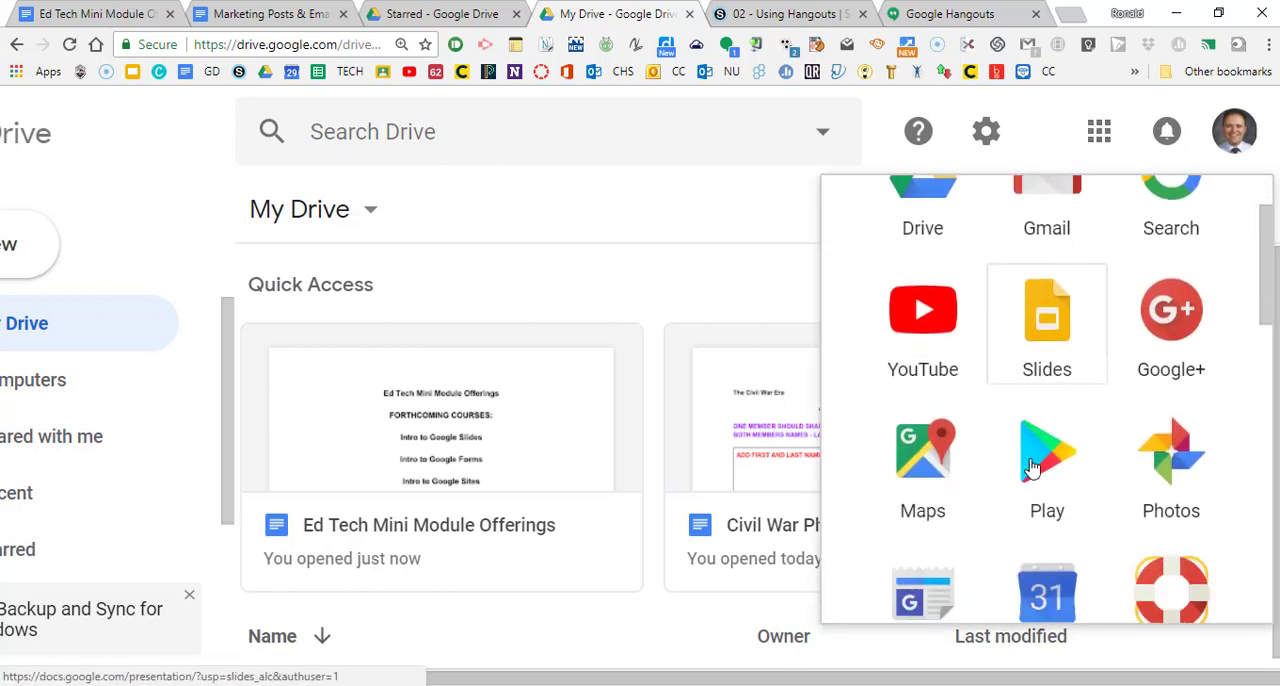
scroll(1033, 466, "down", 8)
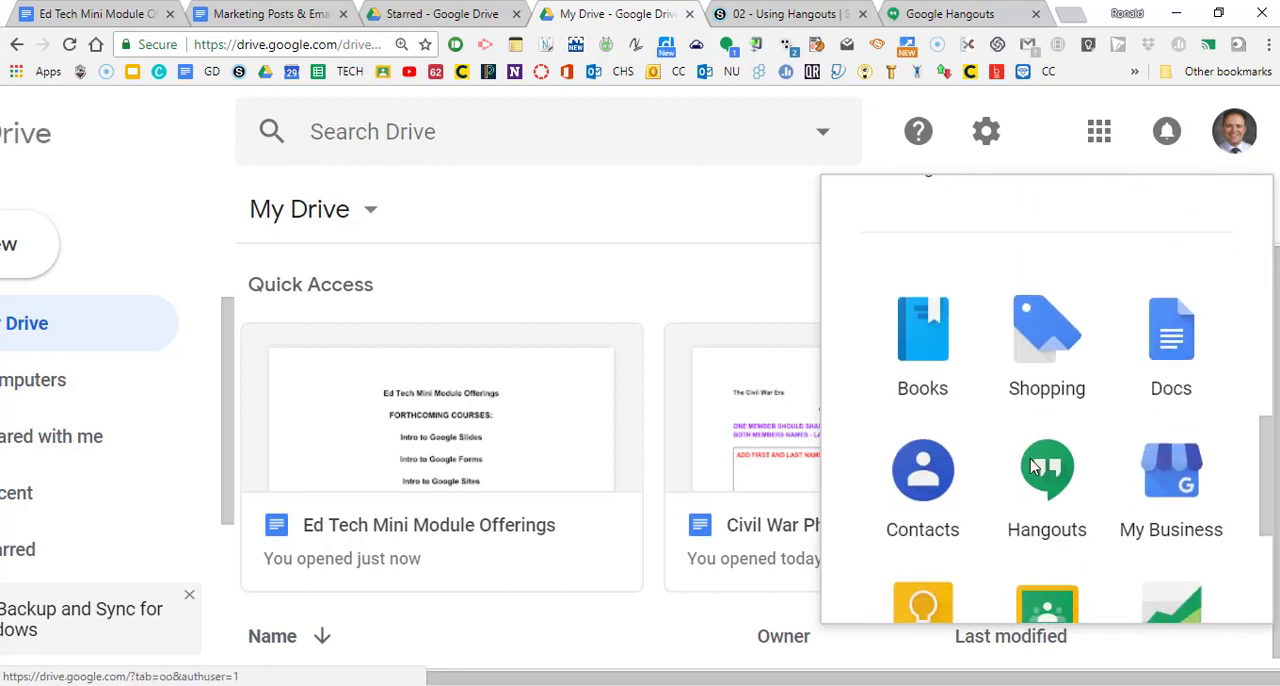
scroll(1050, 475, "down", 3)
scroll(1056, 480, "up", 2)
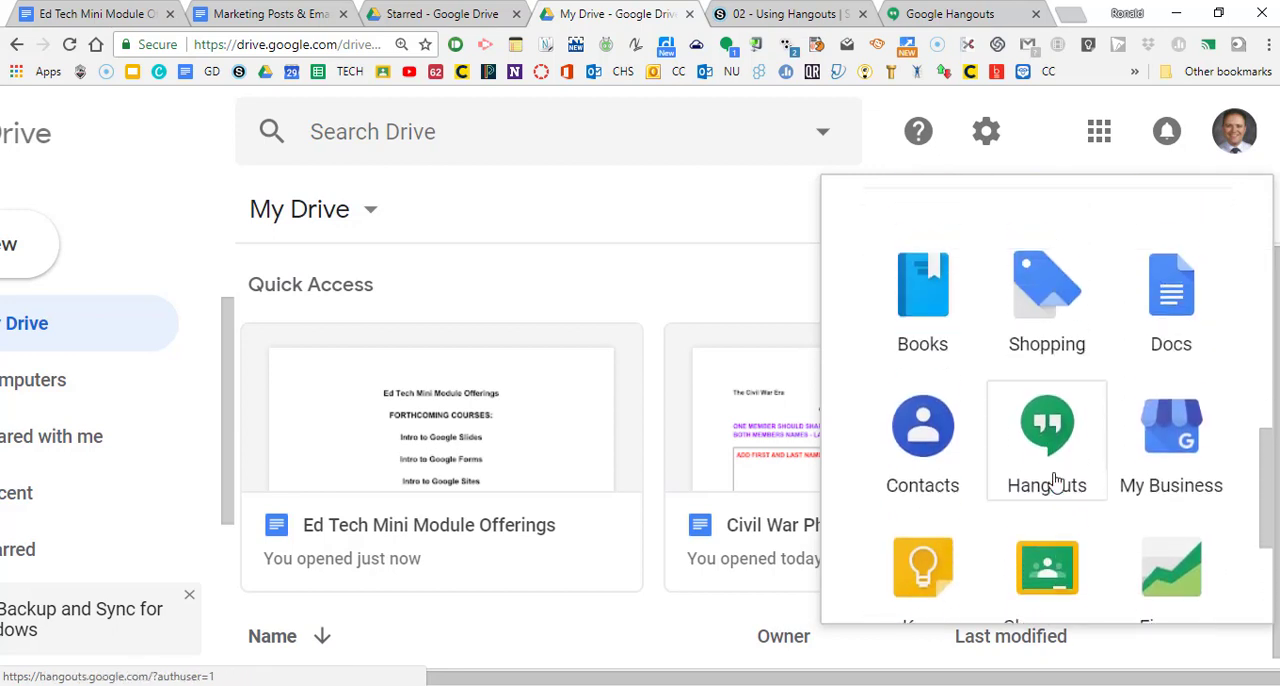
scroll(1056, 482, "up", 1)
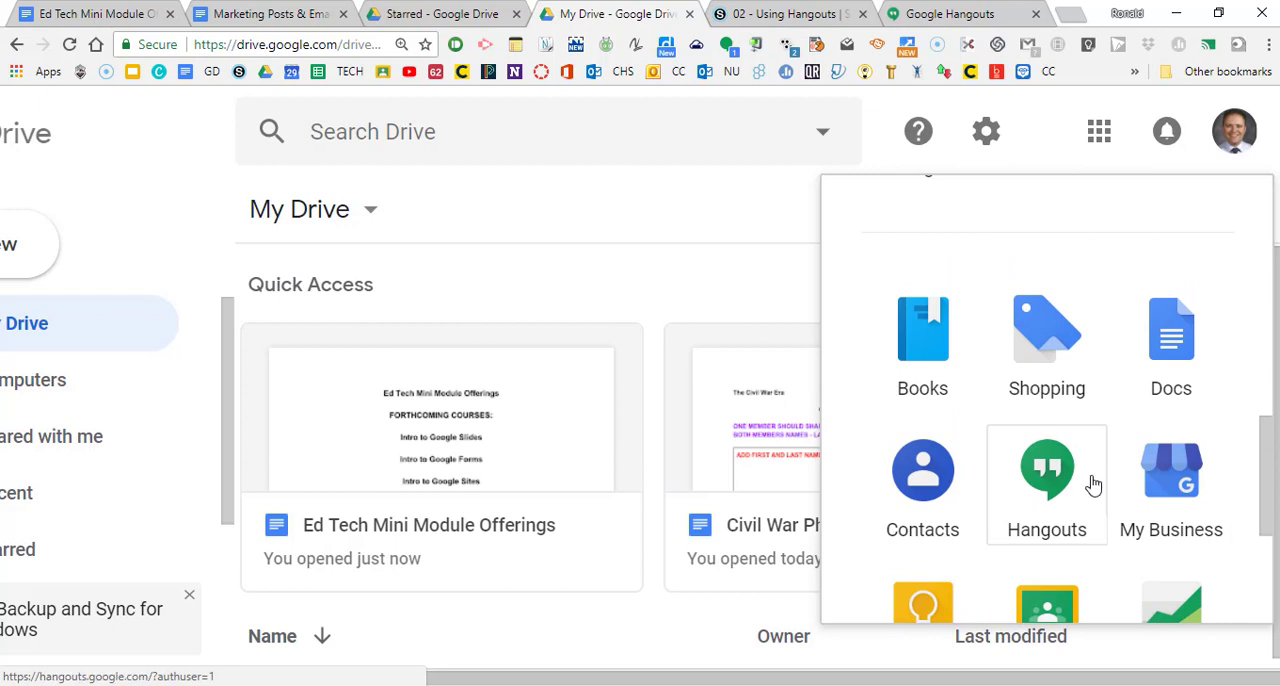
Step: Switch to the school account's Starred Drive page and open Meet from its Google apps
left_click(452, 20)
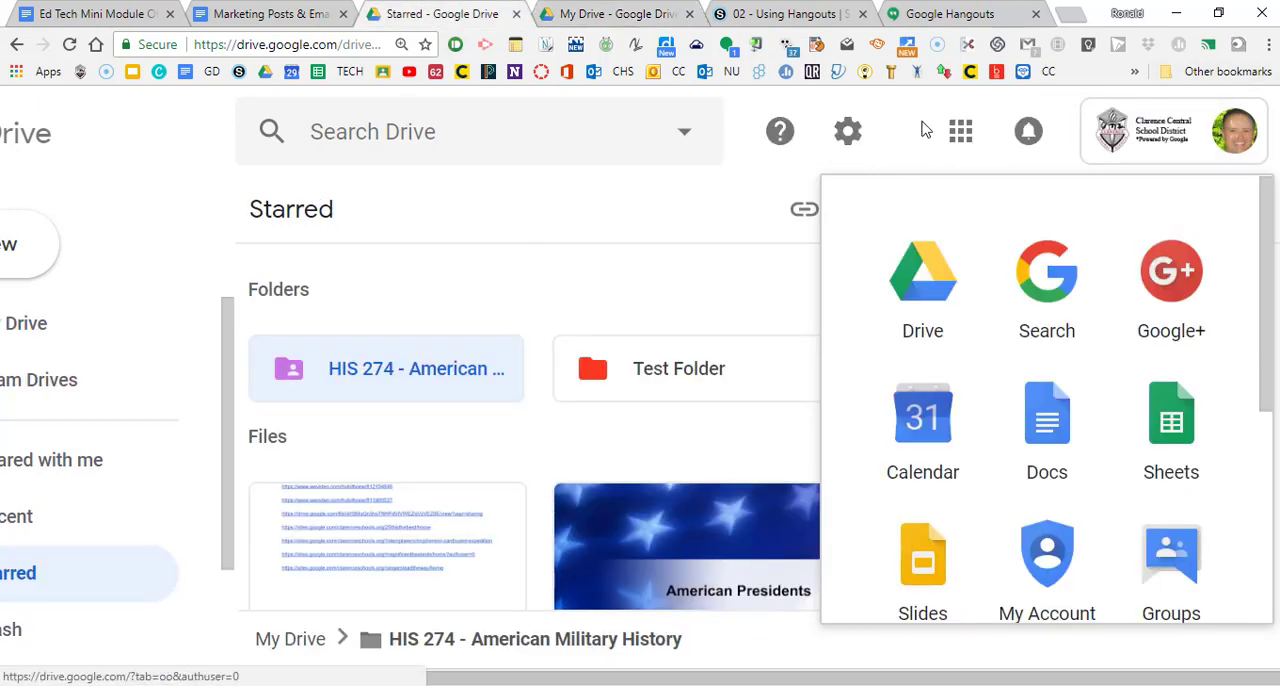
left_click(586, 142)
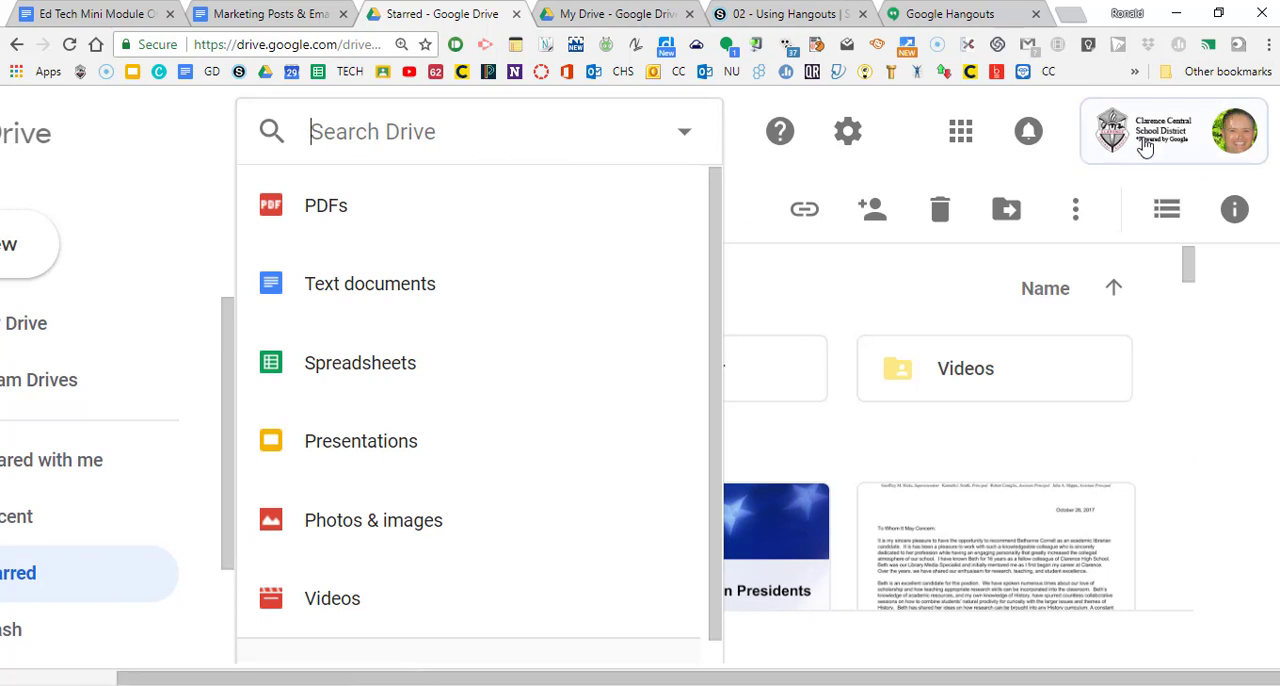
left_click(956, 136)
scroll(1040, 418, "down", 5)
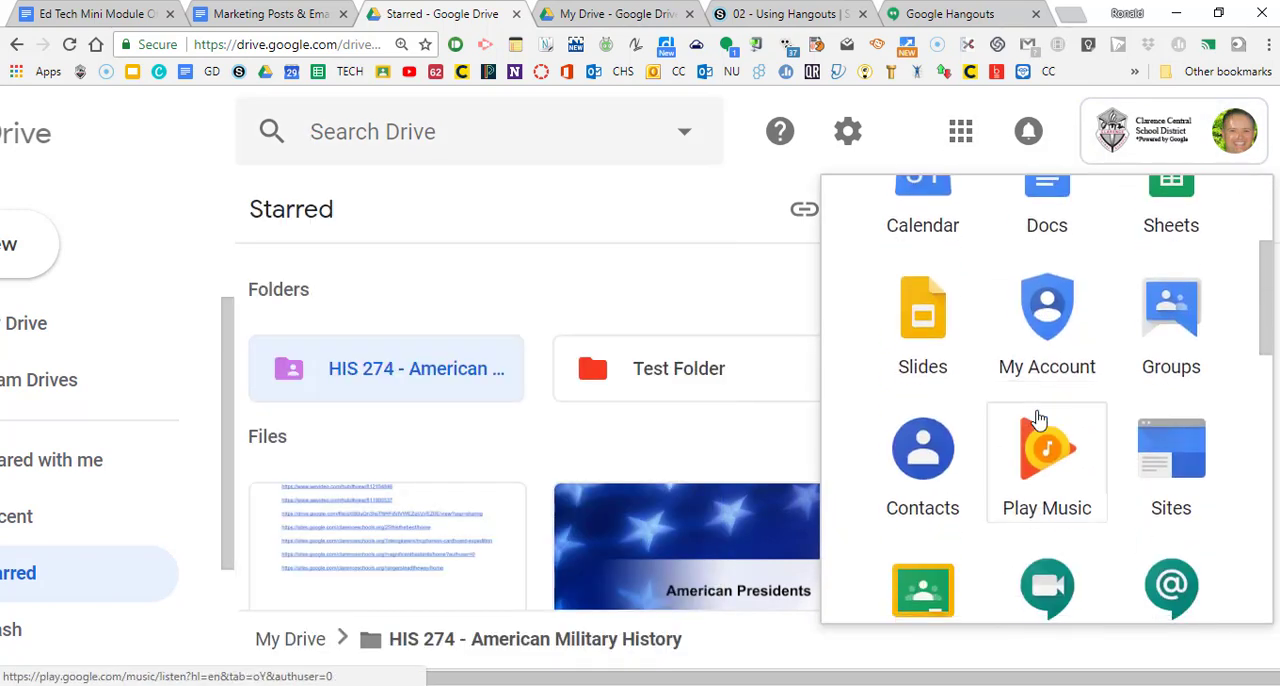
scroll(1097, 437, "down", 3)
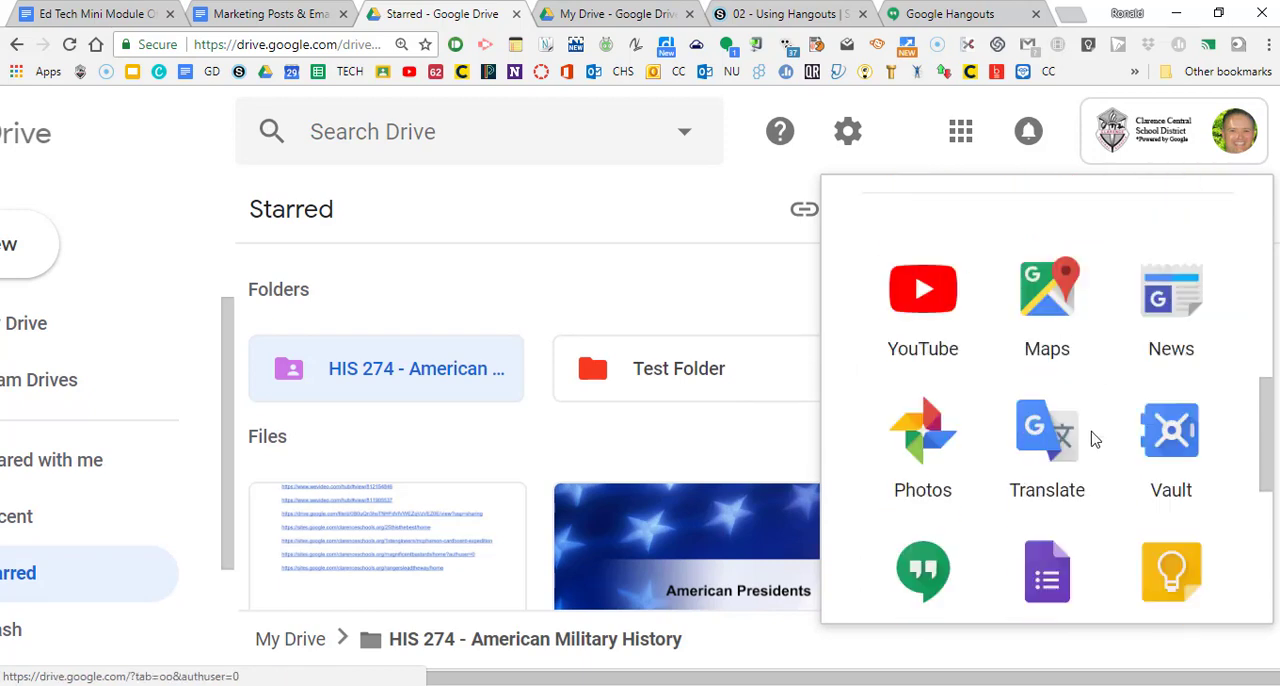
scroll(903, 514, "up", 4)
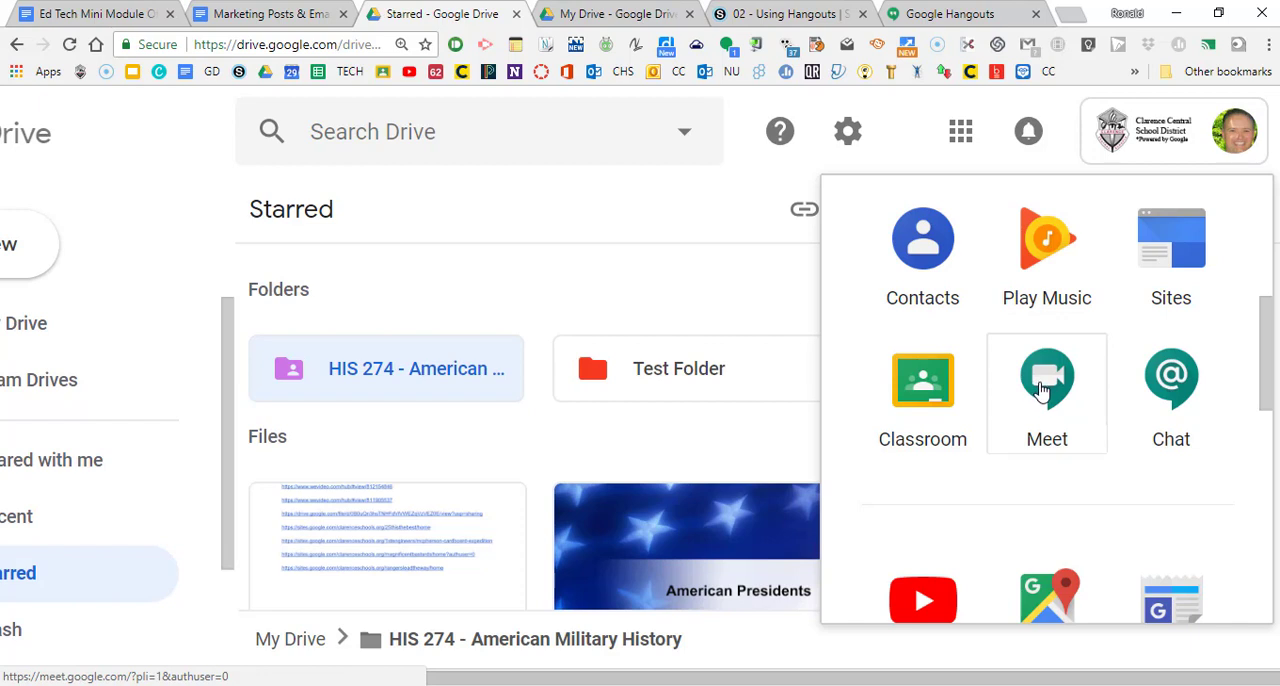
left_click(1045, 385)
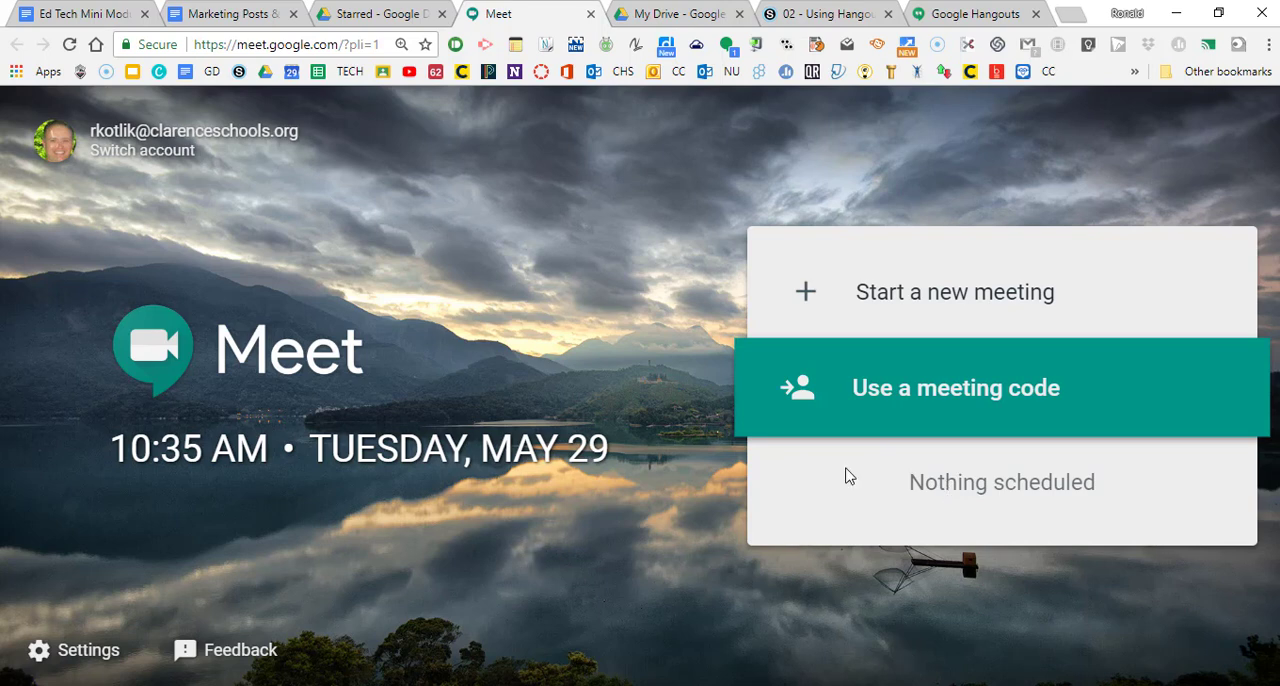
Step: Check the option for joining with a meeting code, and create a new meeting instead
left_click(943, 396)
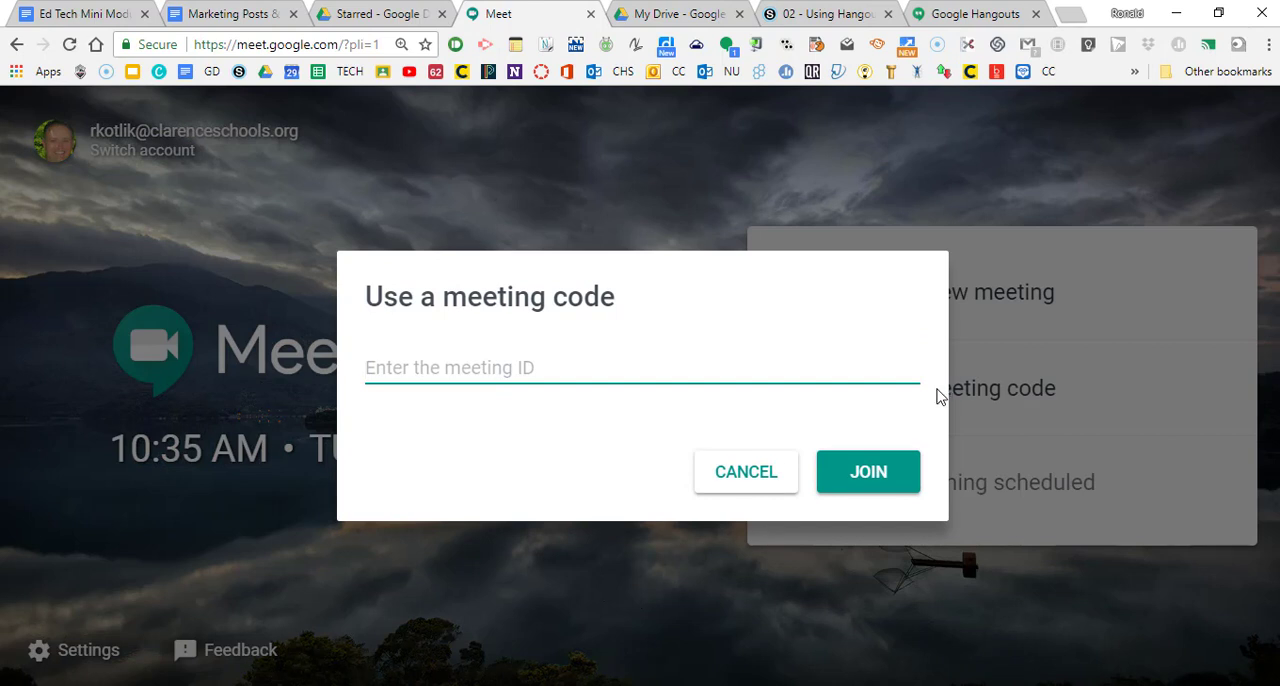
left_click(745, 474)
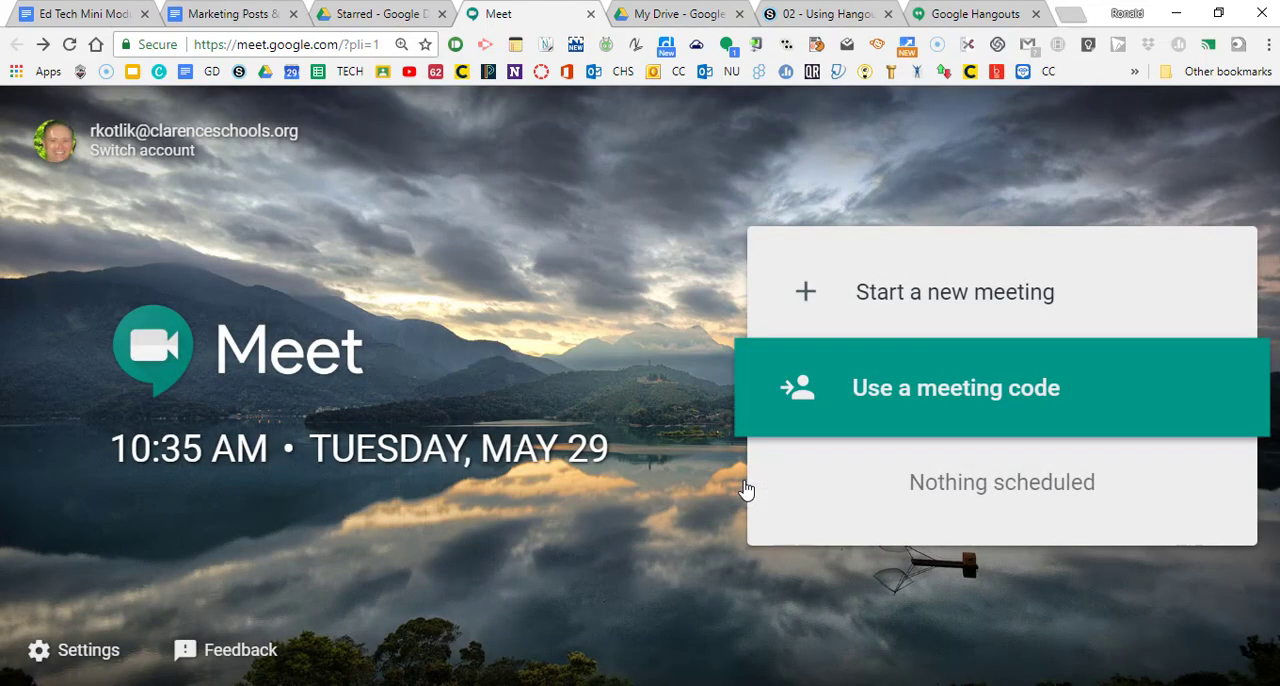
left_click(914, 305)
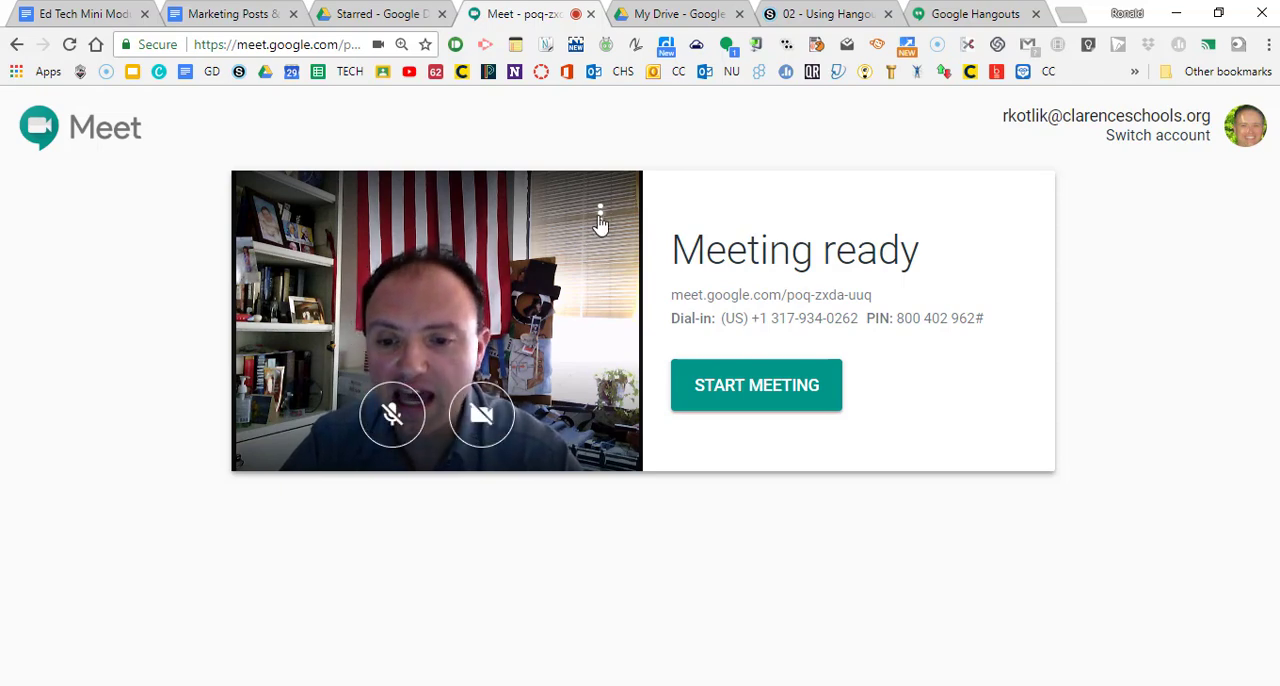
Step: Review the video, microphone and speaker settings for the meeting
left_click(600, 214)
left_click(500, 254)
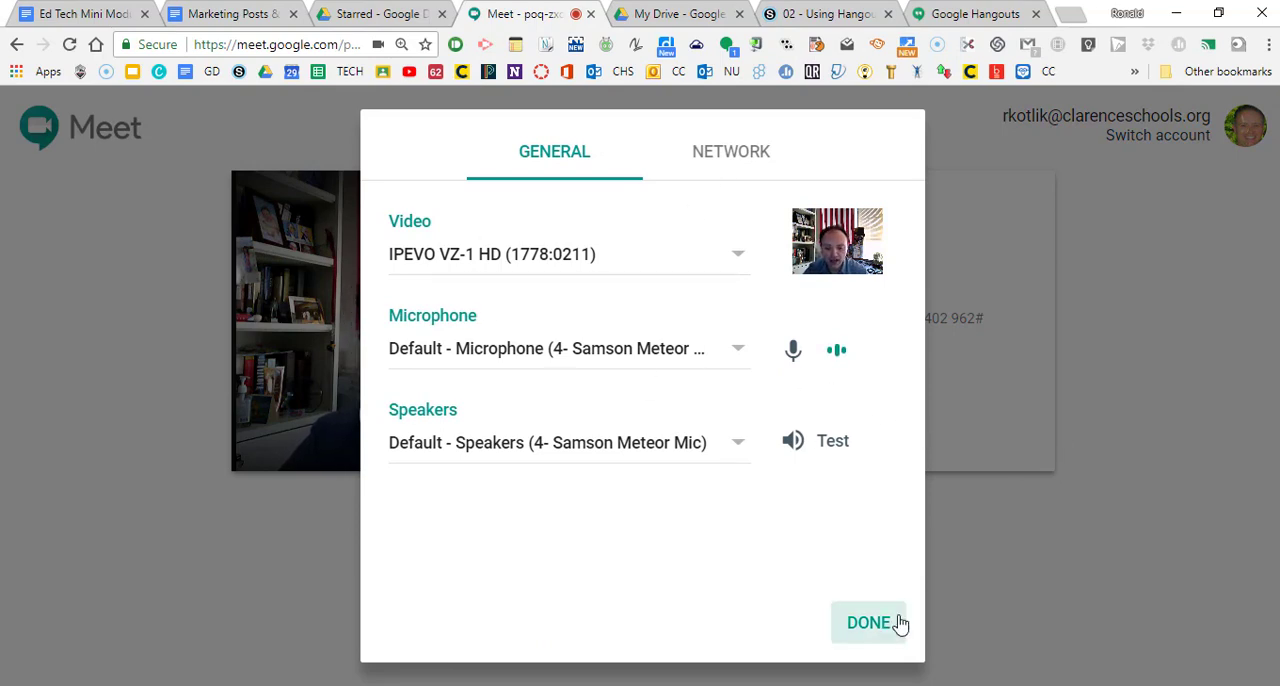
left_click(860, 625)
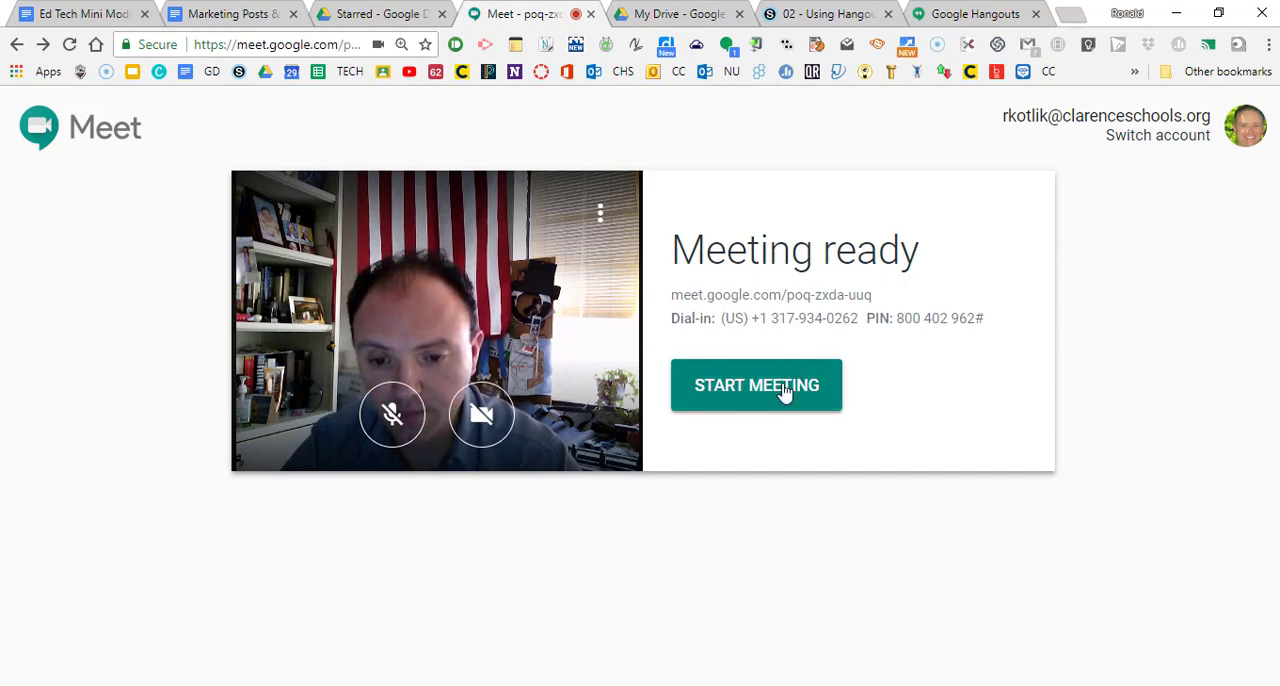
Step: Enlarge the page to 200%, highlight the meeting link and dial-in number, and start the meeting
scroll(820, 338, "up", 3)
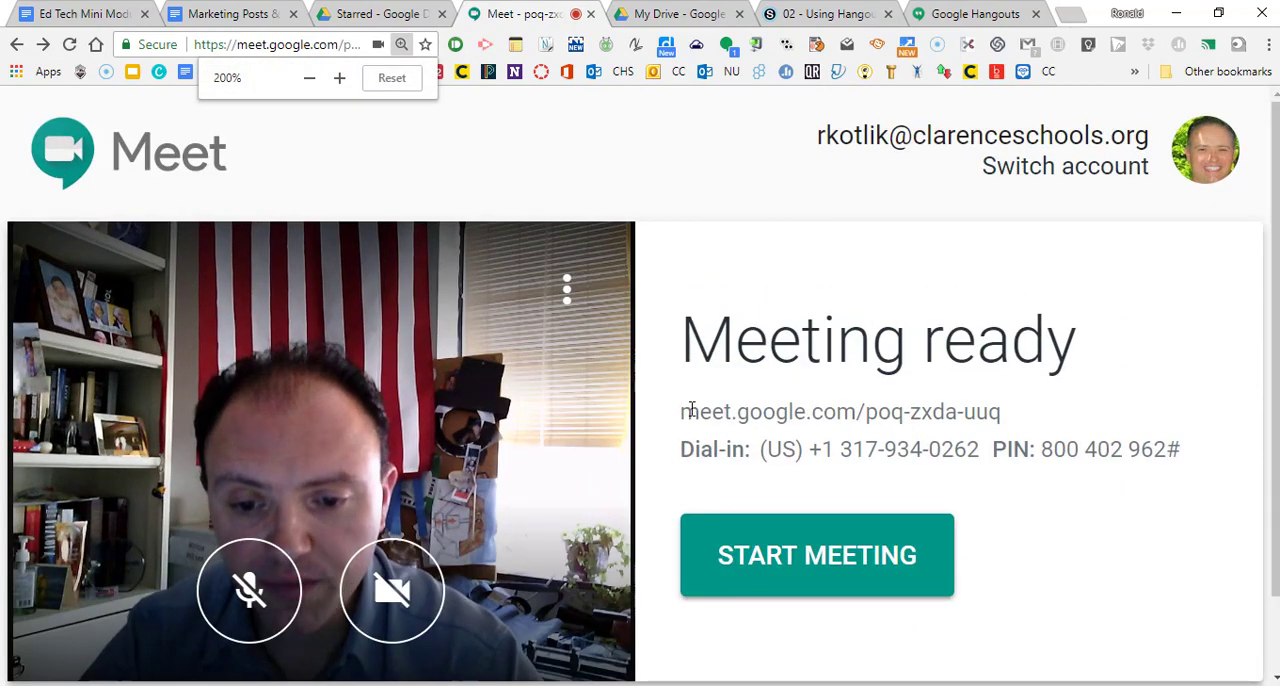
left_click_drag(681, 411, 1017, 408)
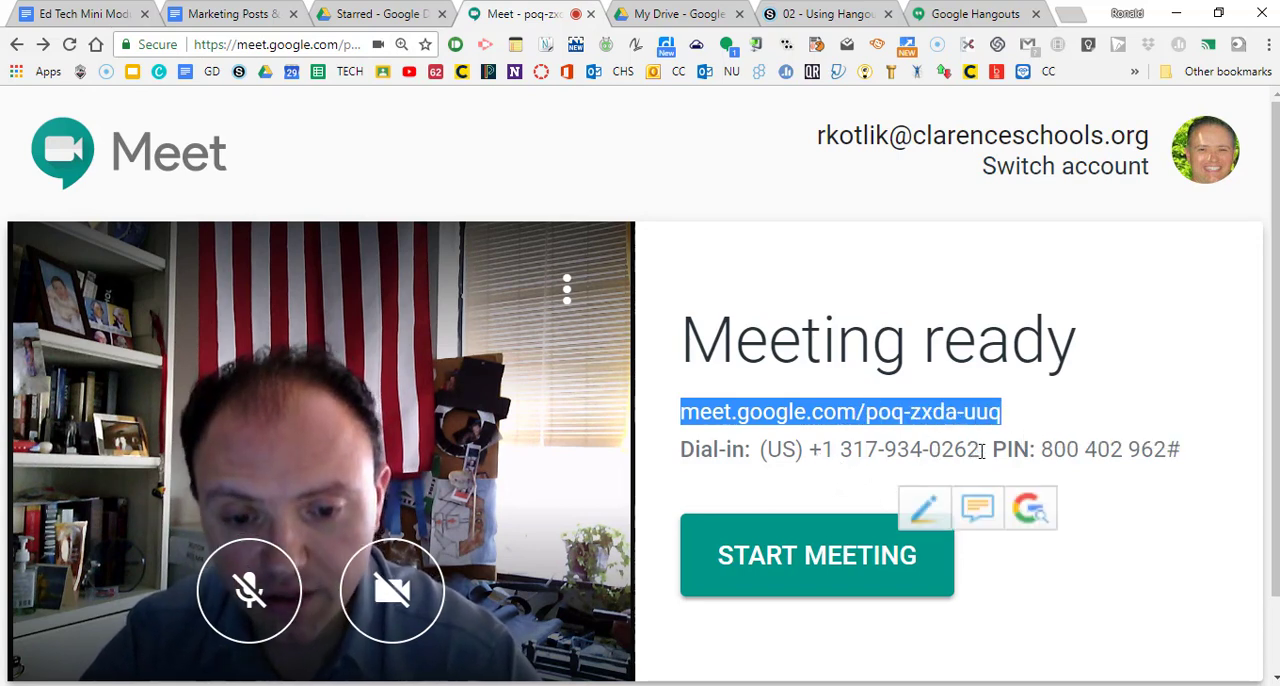
left_click_drag(981, 450, 808, 449)
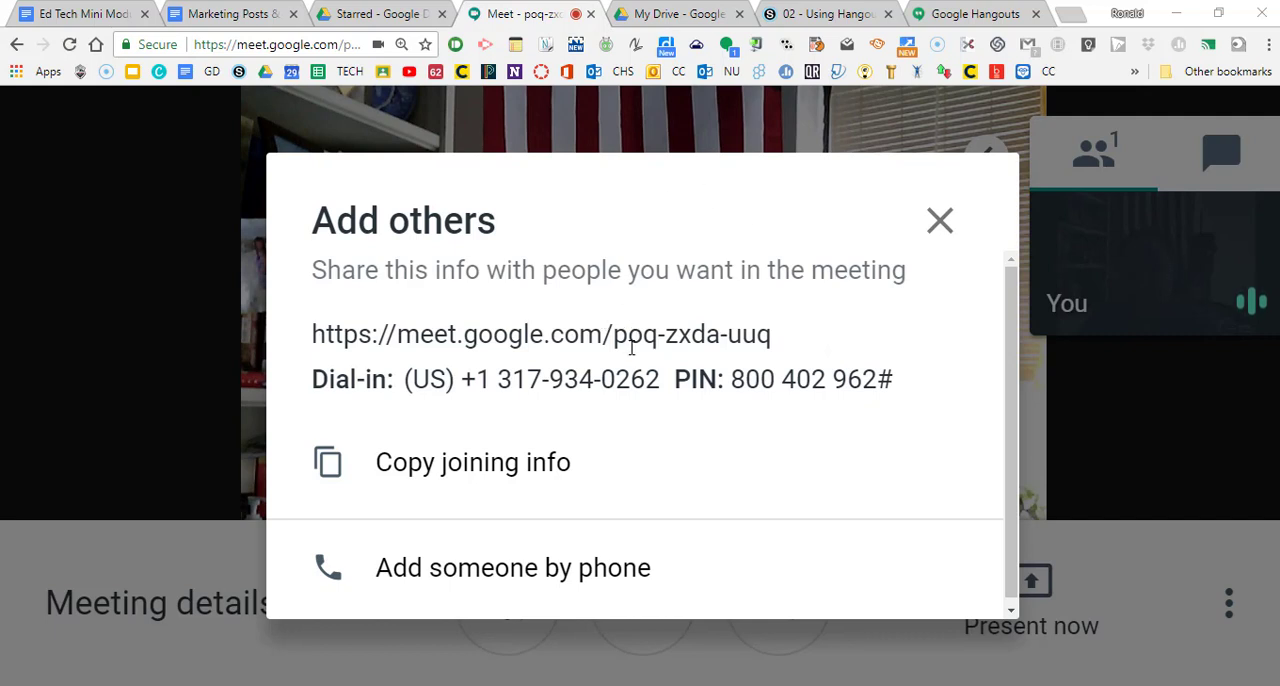
Step: Copy the joining info from the Add others dialog, and view it again under the meeting details
left_click_drag(786, 333, 277, 337)
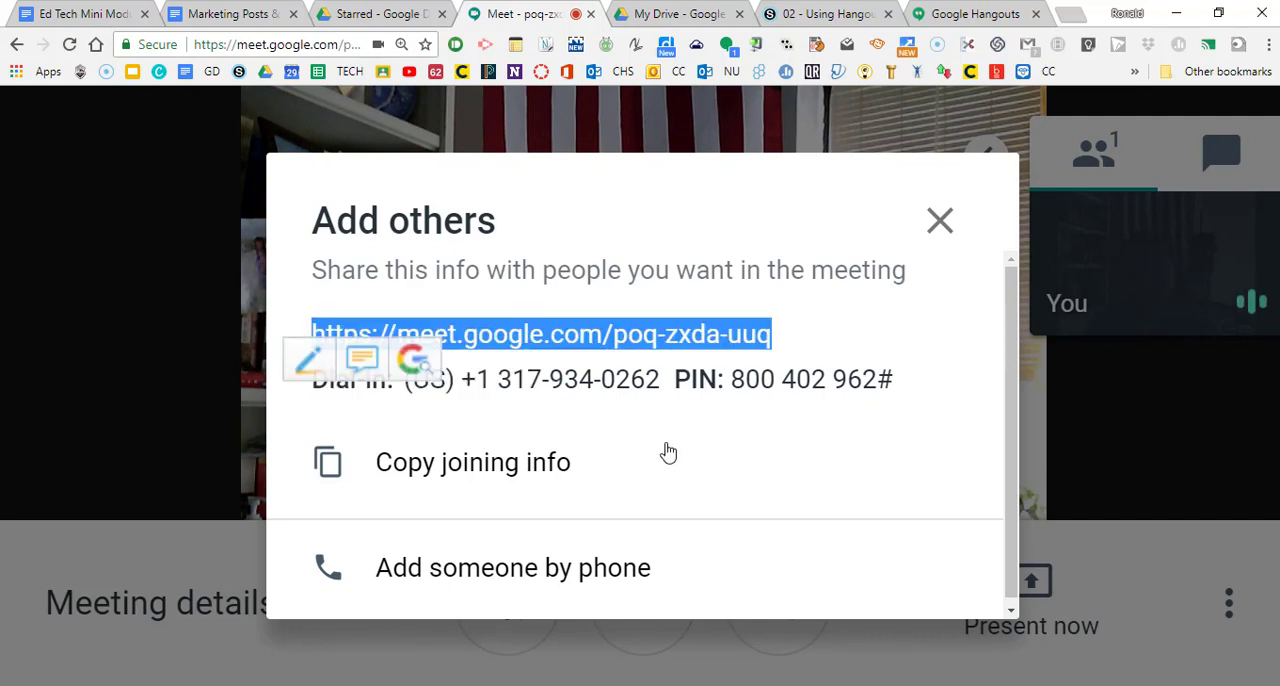
left_click(534, 472)
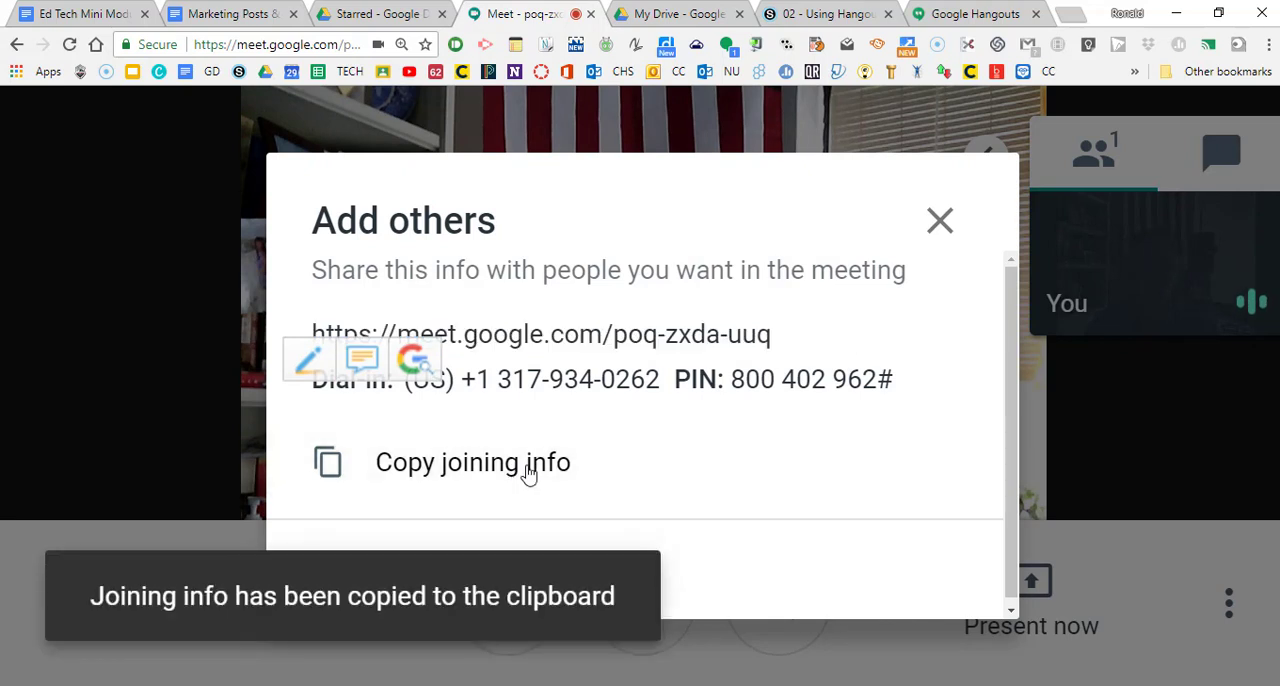
left_click(696, 456)
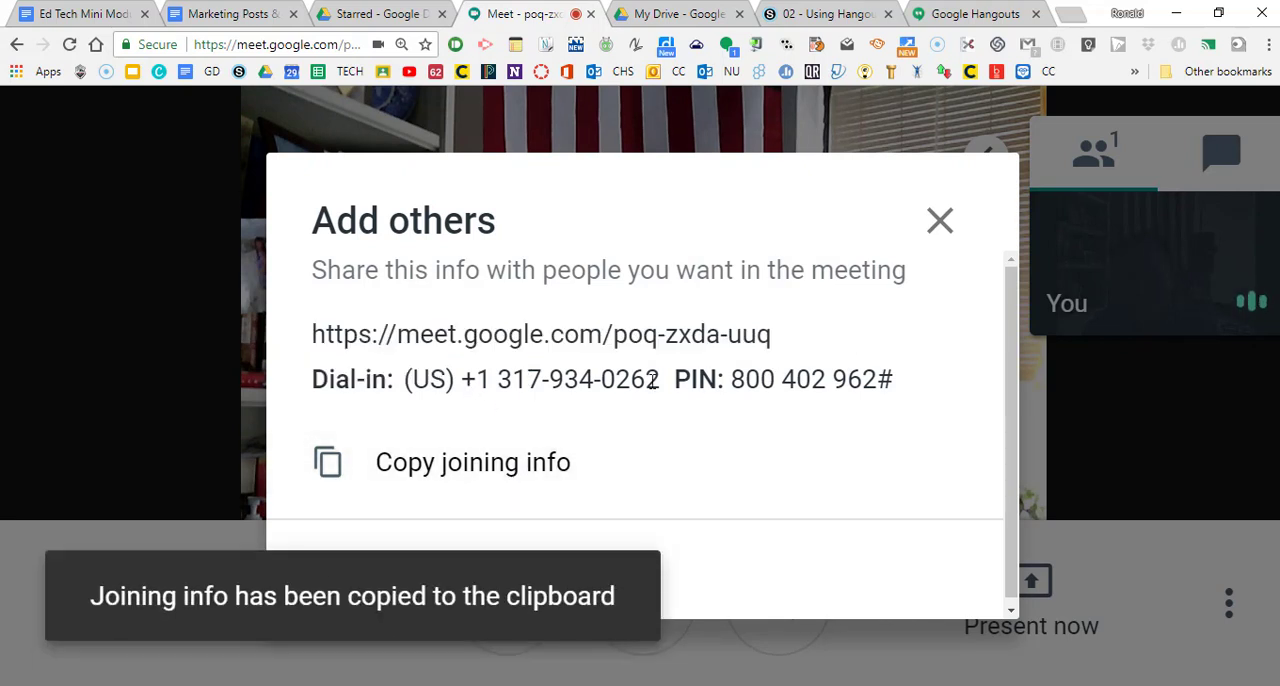
left_click(766, 472)
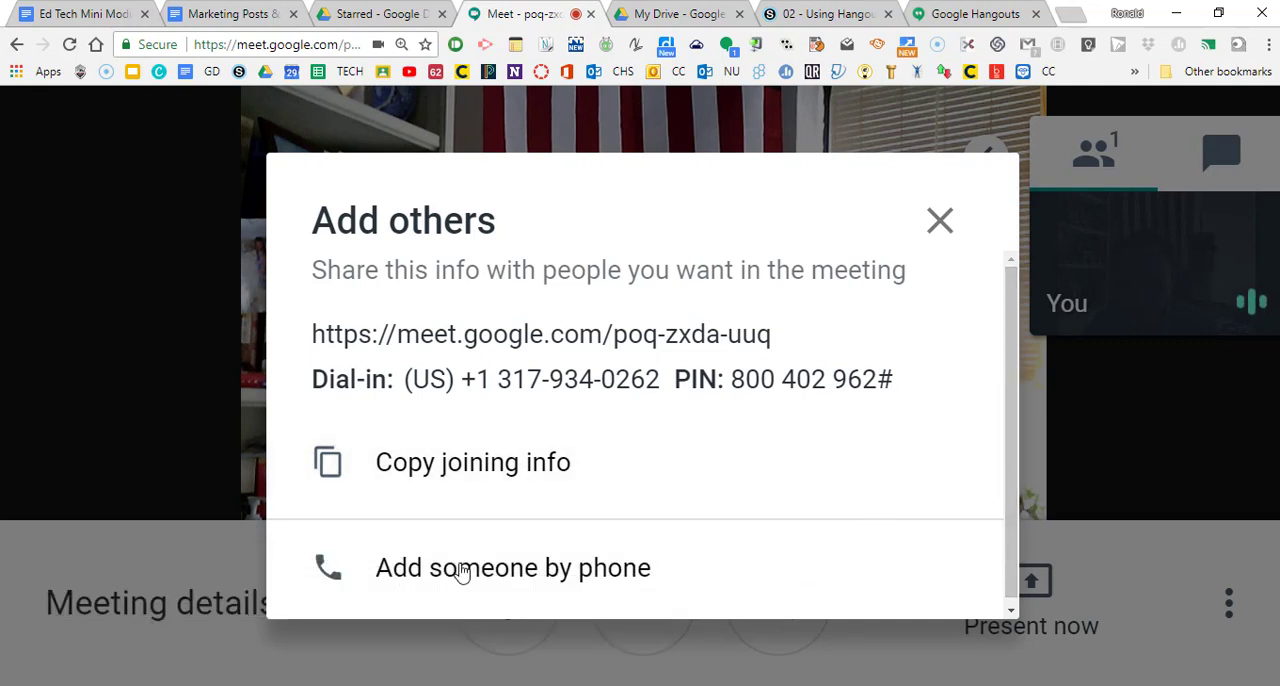
left_click(936, 222)
key("ctrl+minus")
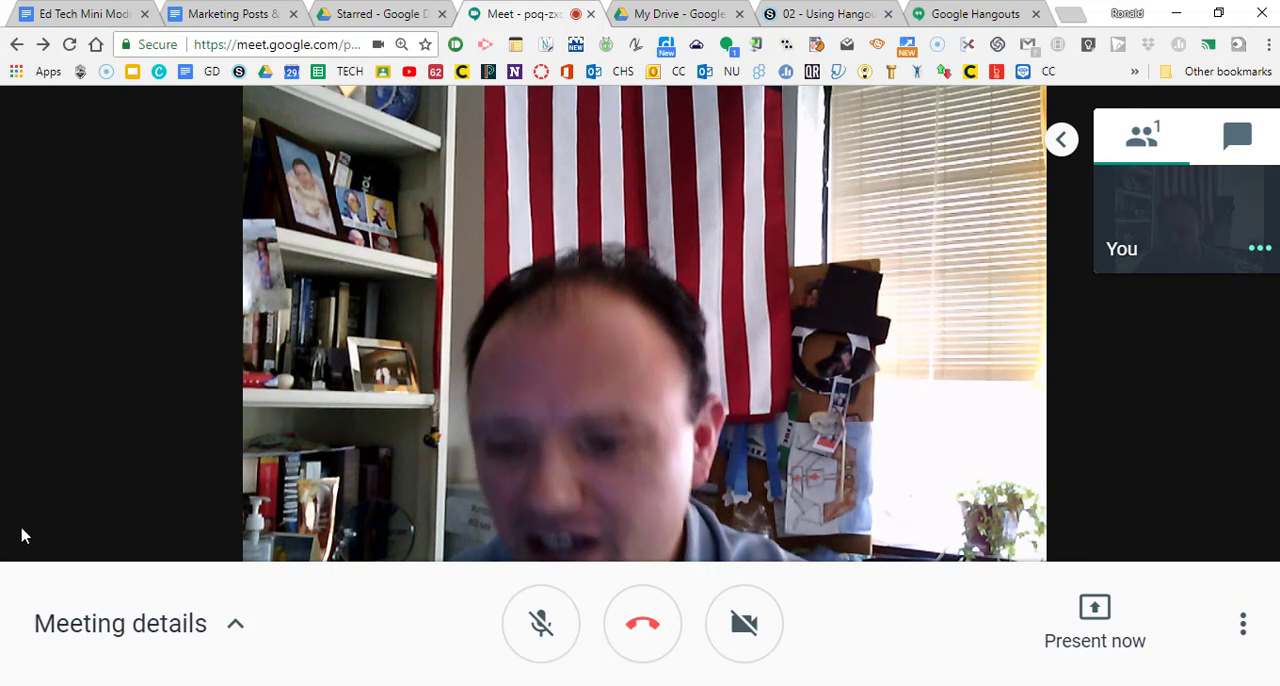
left_click(236, 630)
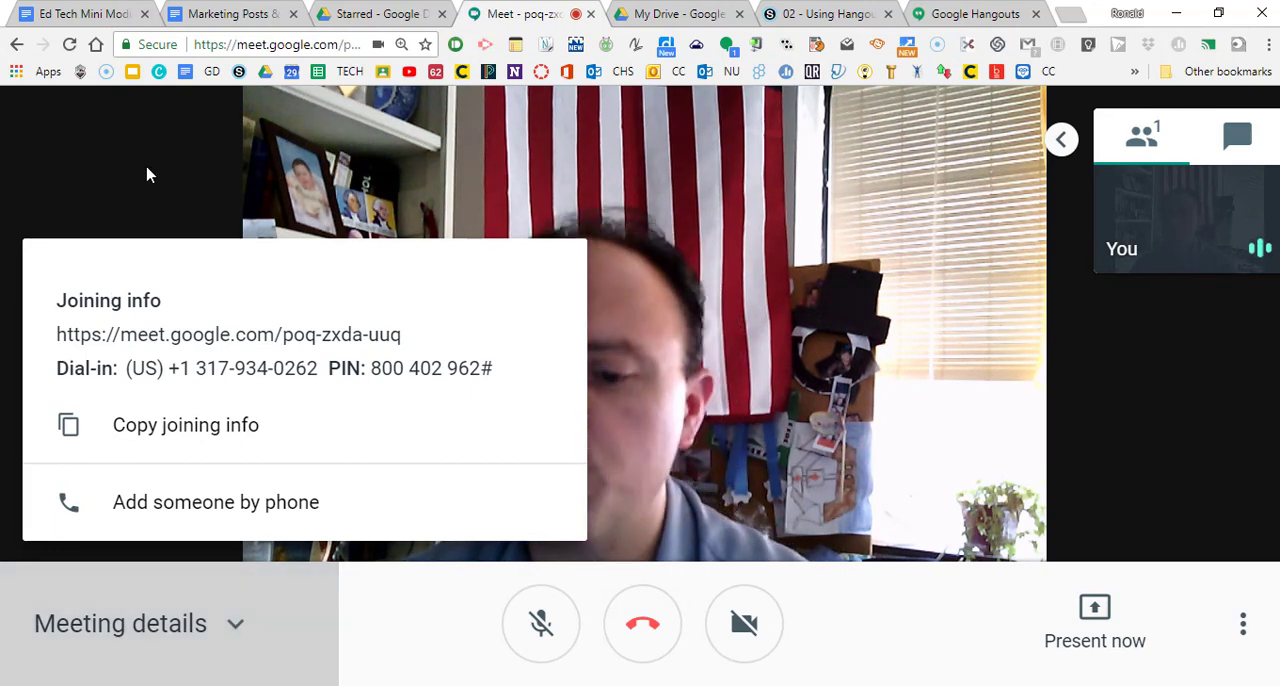
left_click(148, 174)
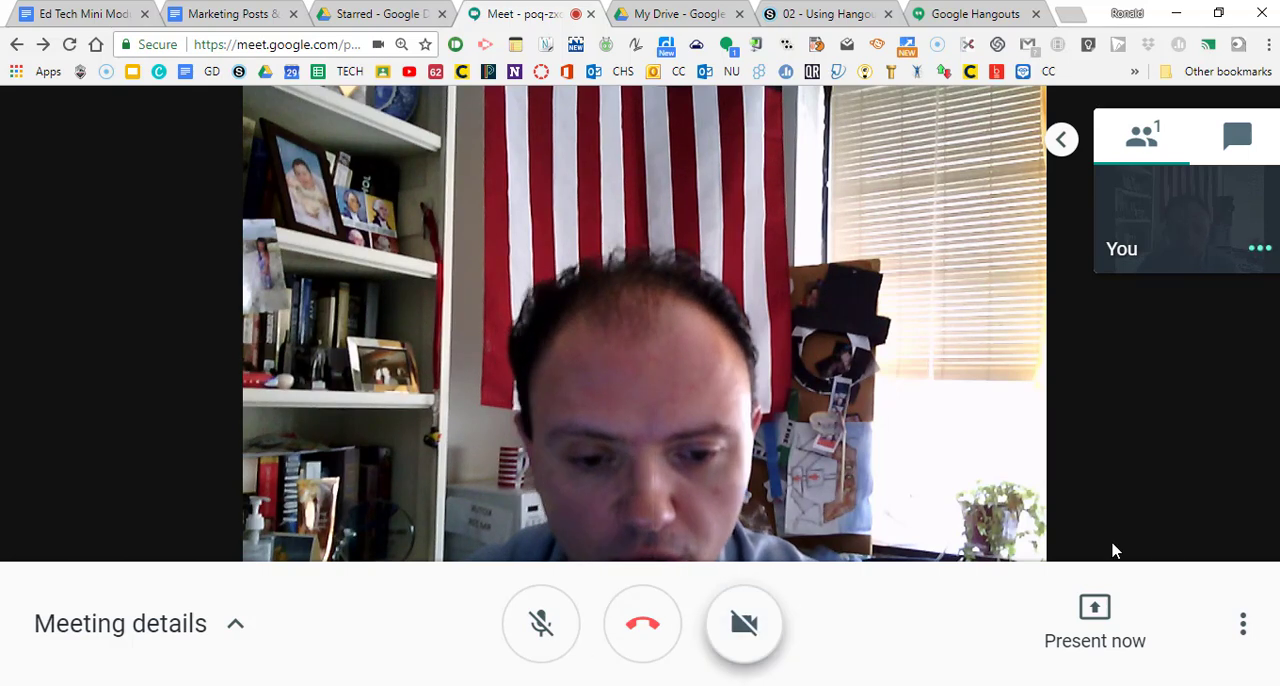
Step: Examine the sources offered for presenting the entire screen and a single window, without sharing either
left_click(1096, 612)
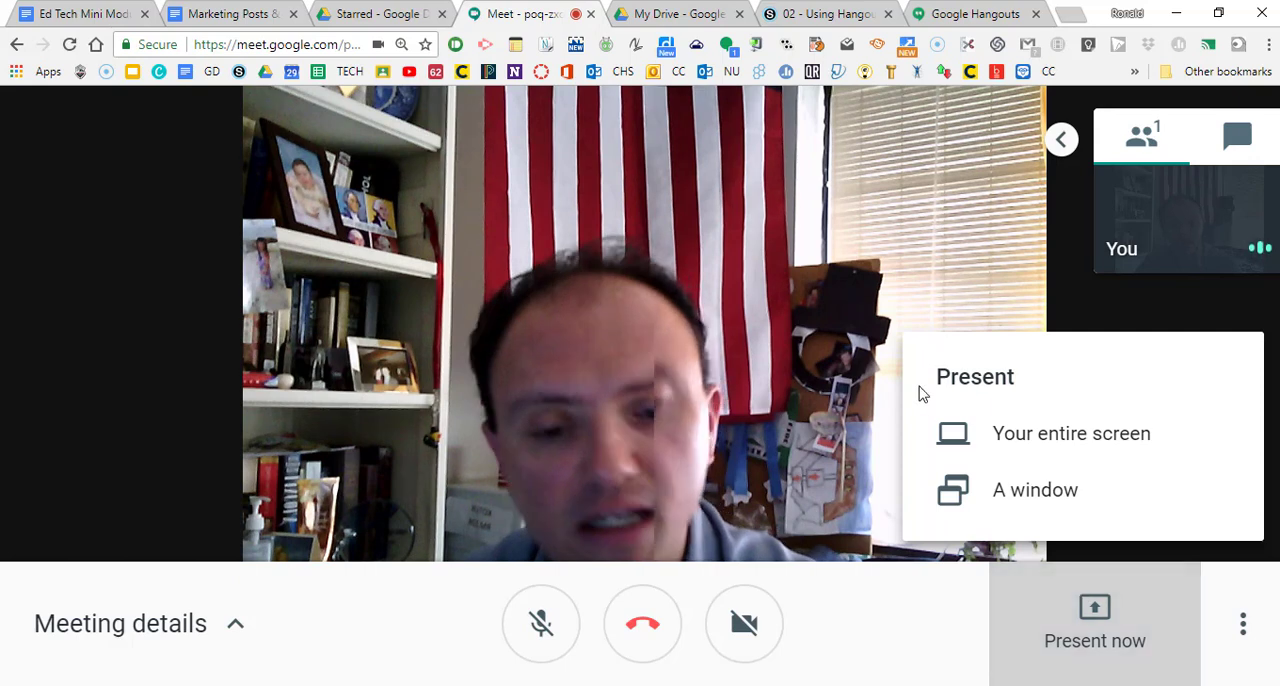
left_click(1085, 438)
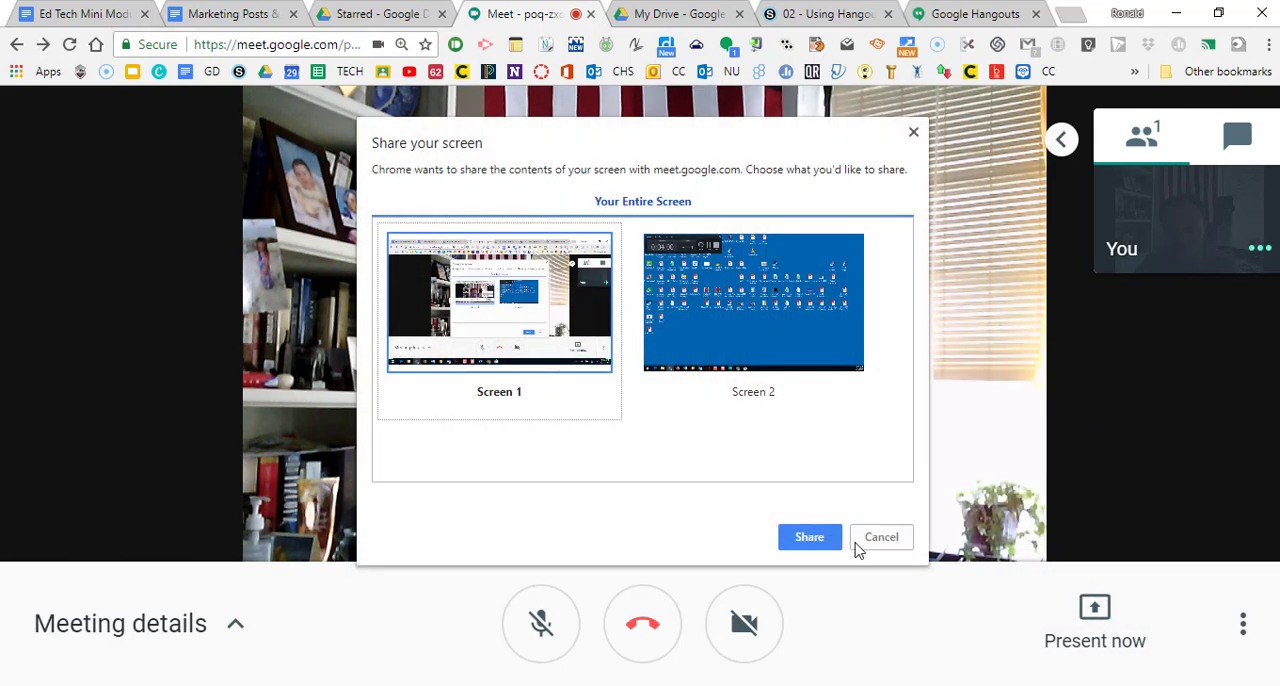
left_click(877, 540)
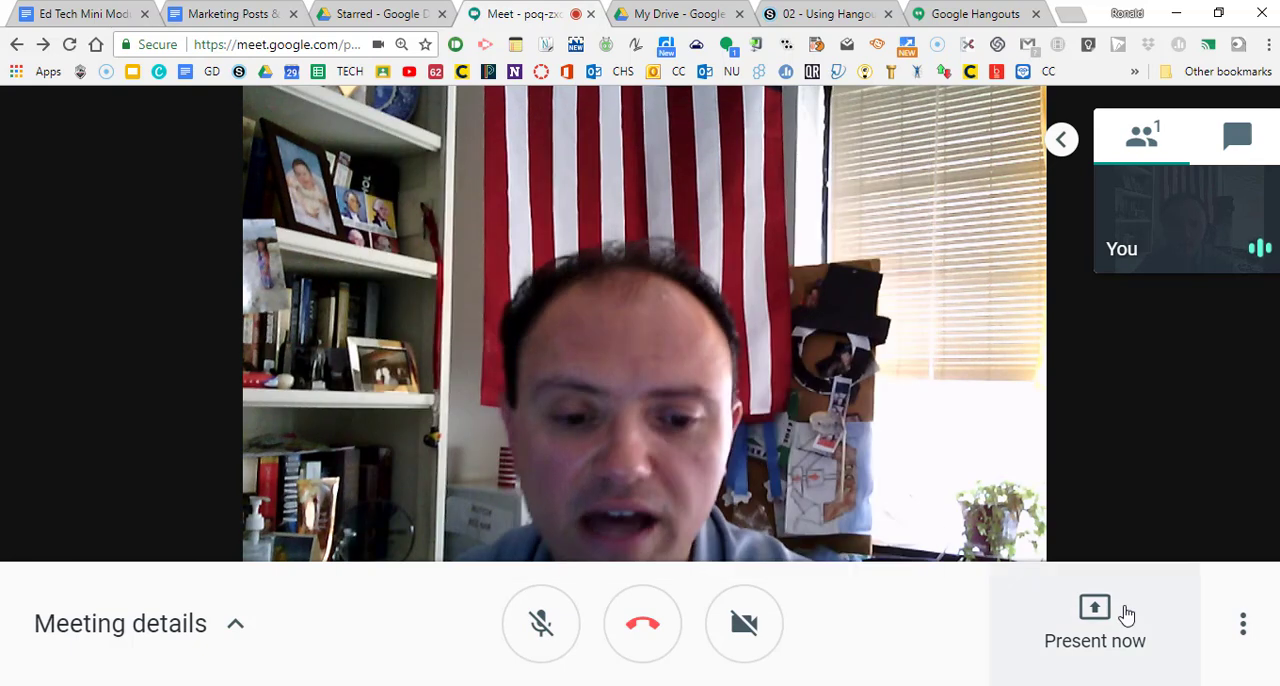
left_click(1101, 608)
left_click(1050, 510)
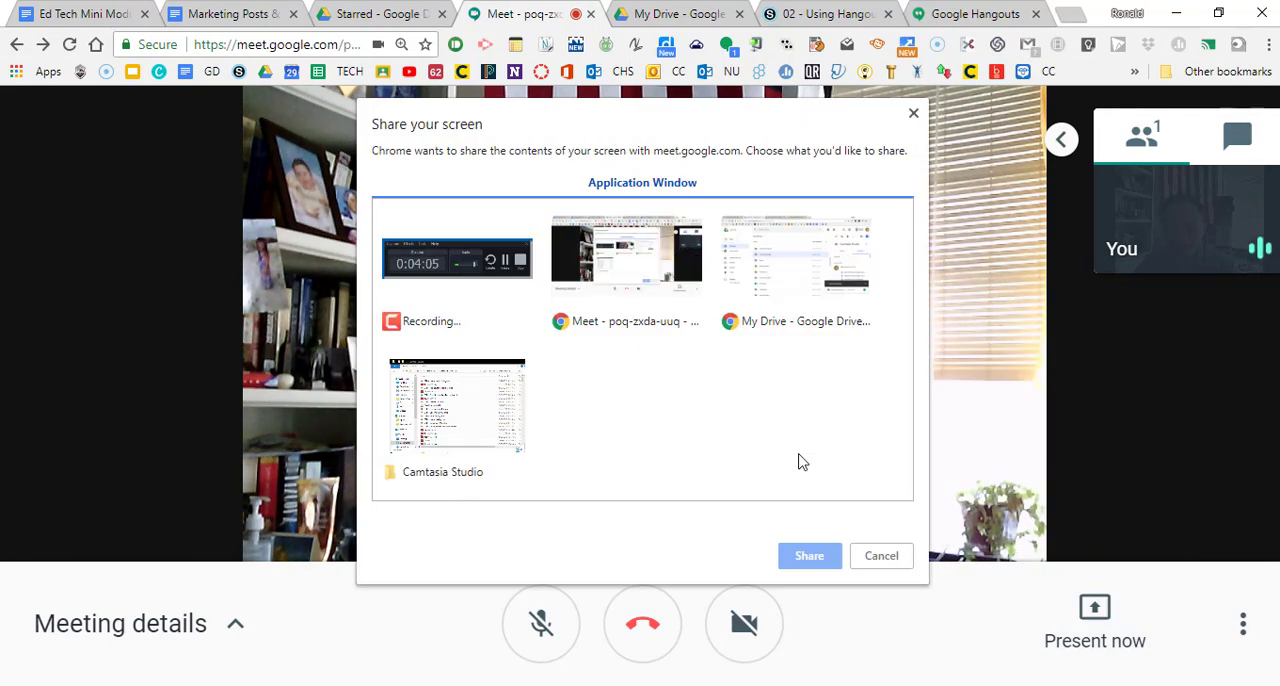
left_click(918, 115)
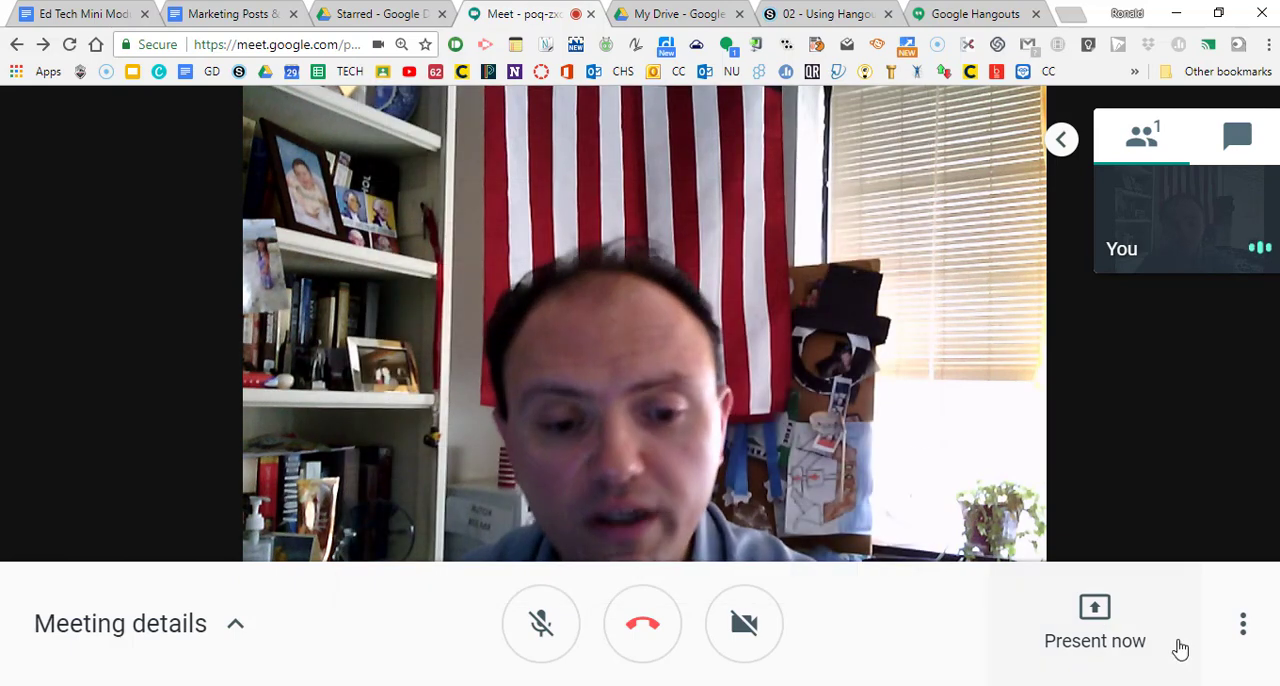
Step: View the meeting's additional options and the chat for messaging everyone
left_click(1245, 622)
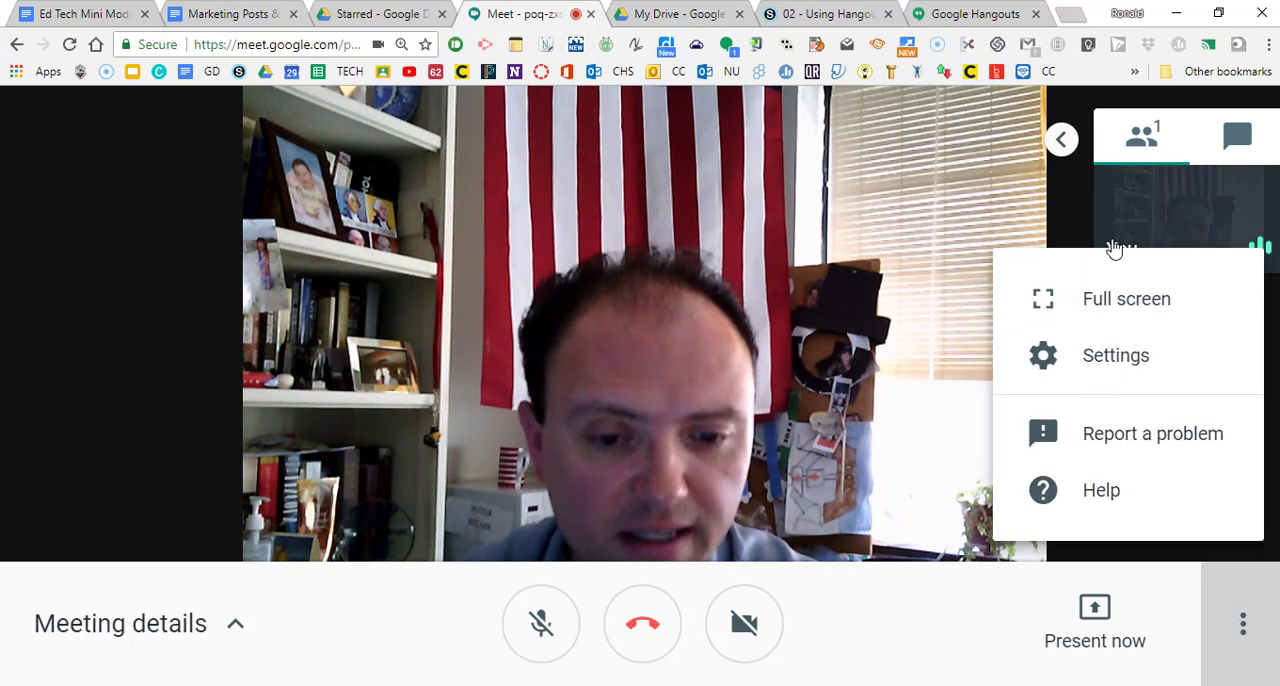
left_click(1066, 183)
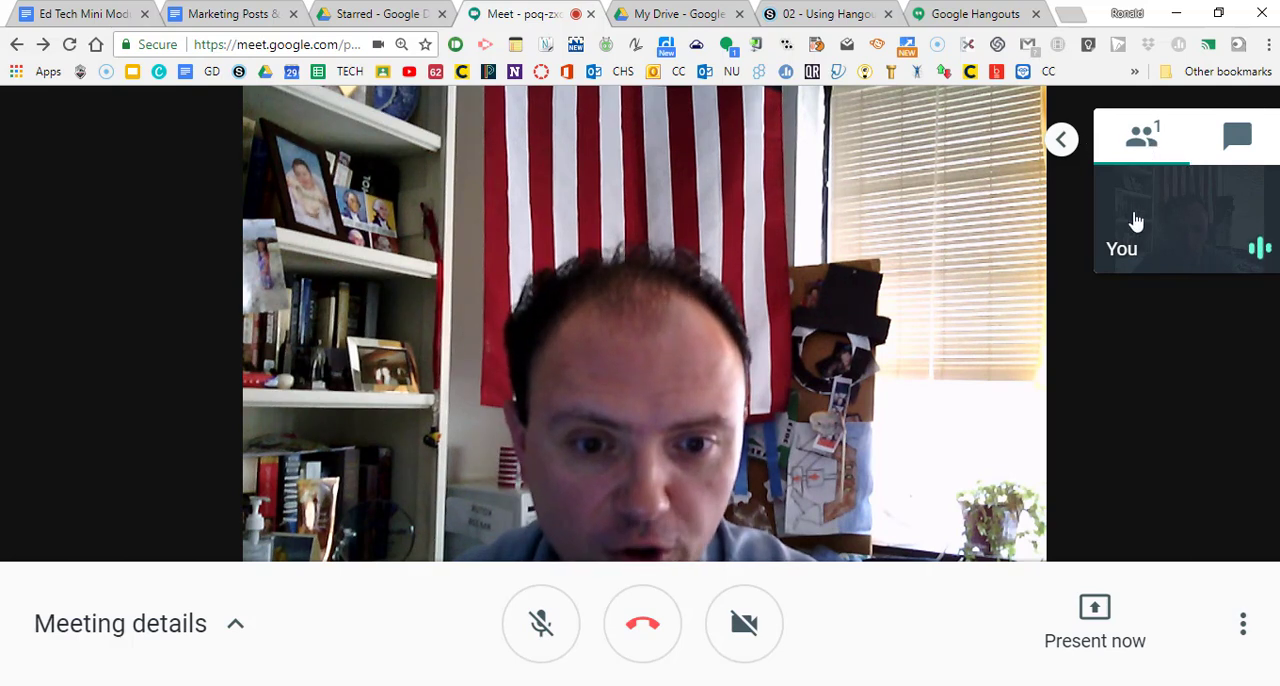
left_click(1238, 145)
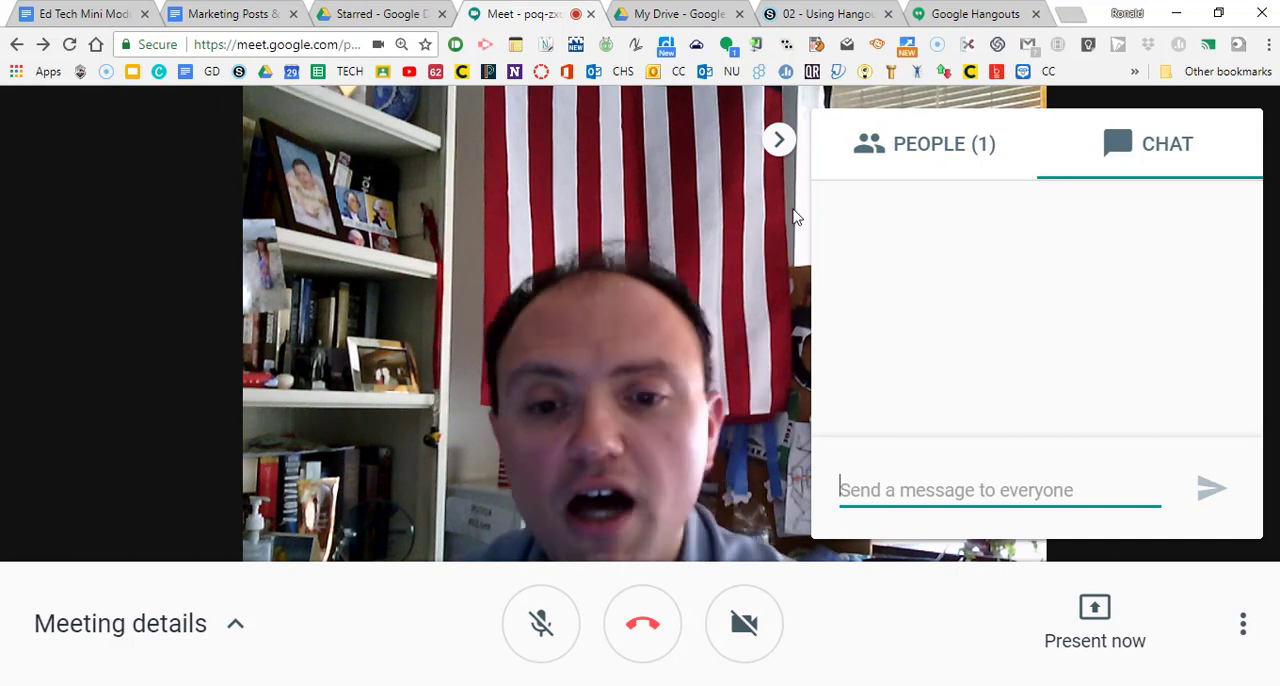
left_click(1273, 163)
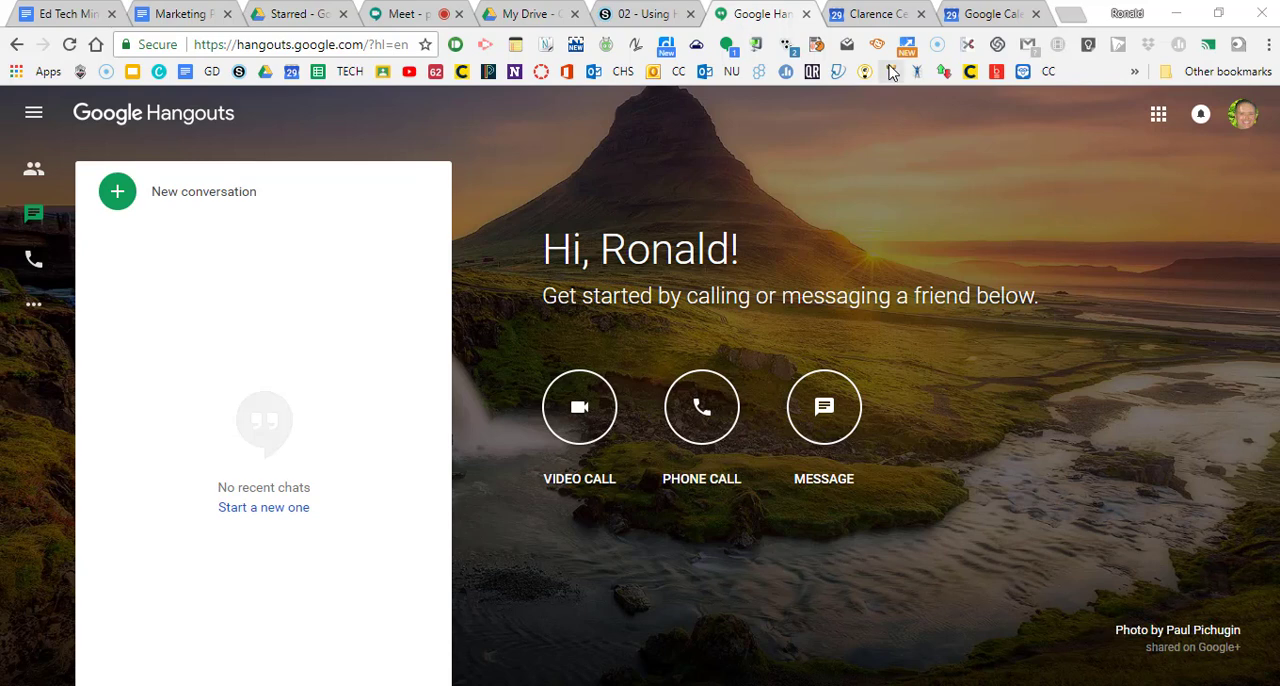
Step: Locate the Calendar app among the Google apps in both the personal Drive and the school district Drive
left_click(520, 14)
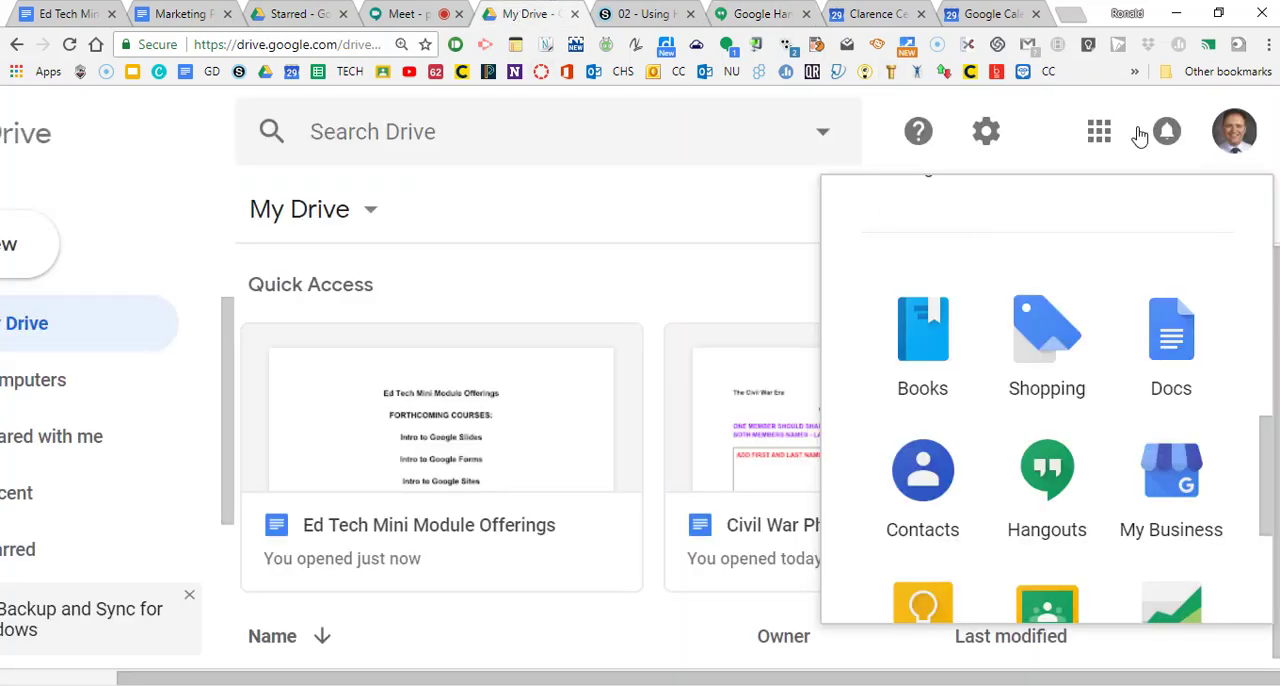
scroll(1075, 372, "down", 1)
scroll(1077, 375, "up", 3)
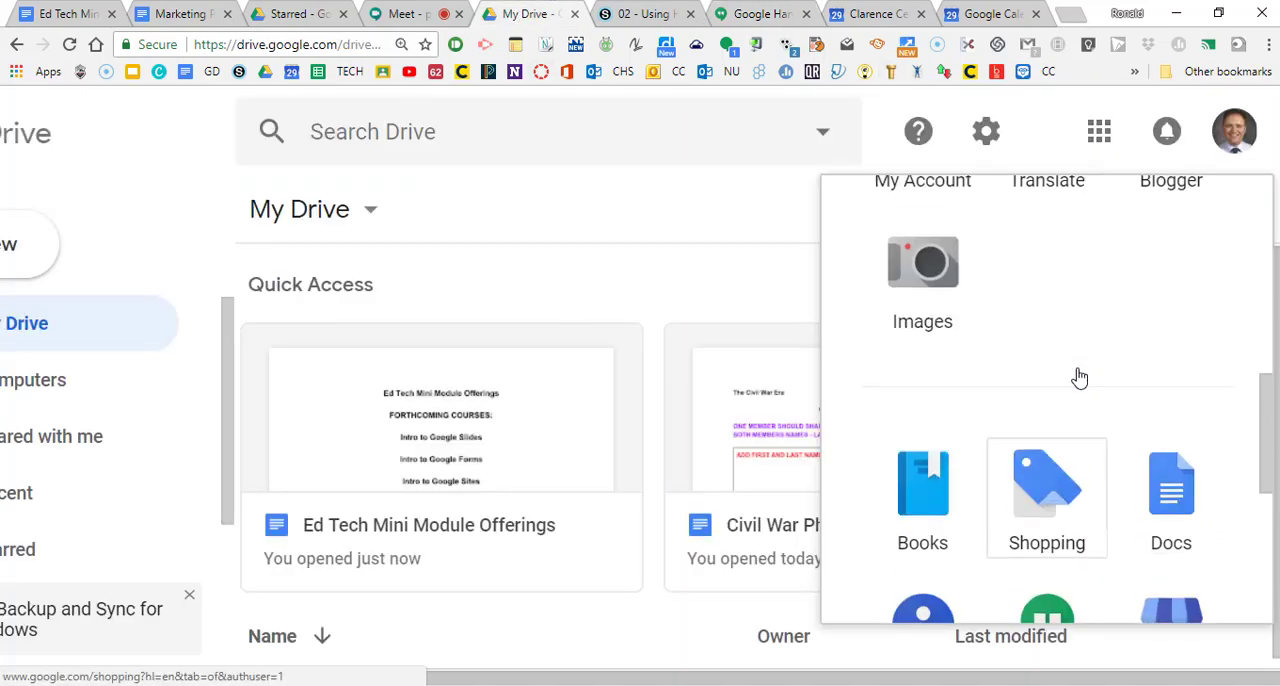
scroll(1077, 377, "up", 4)
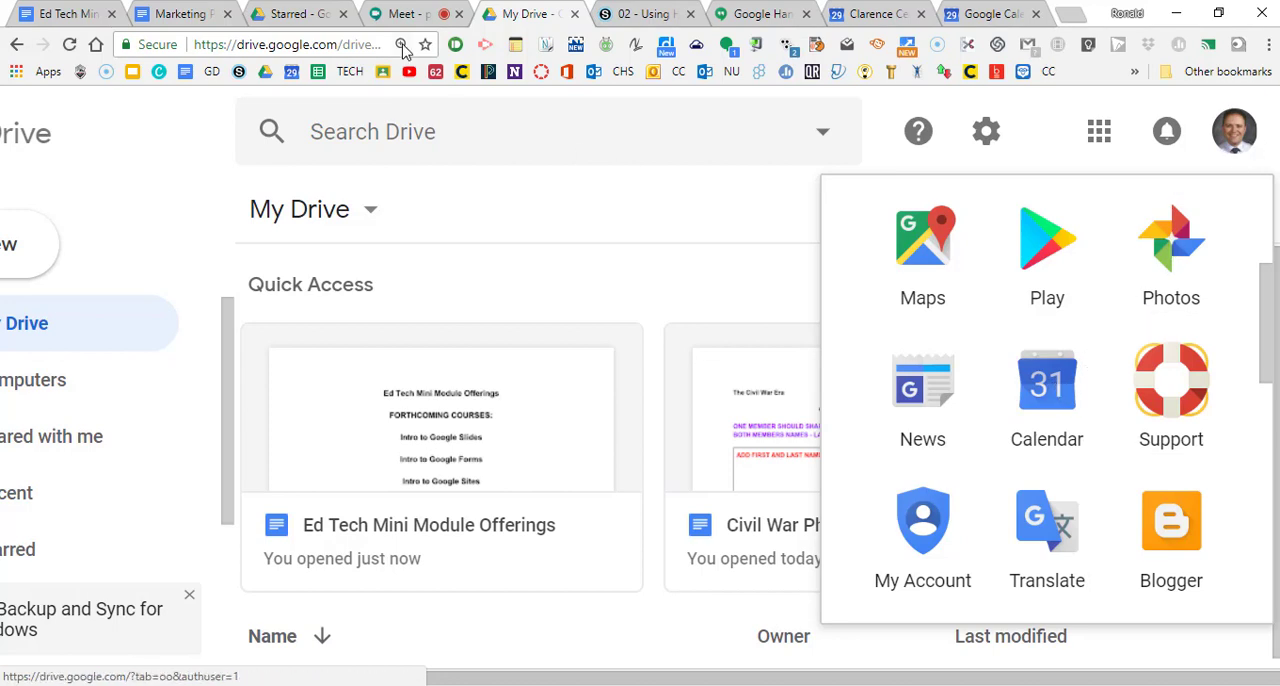
left_click(279, 15)
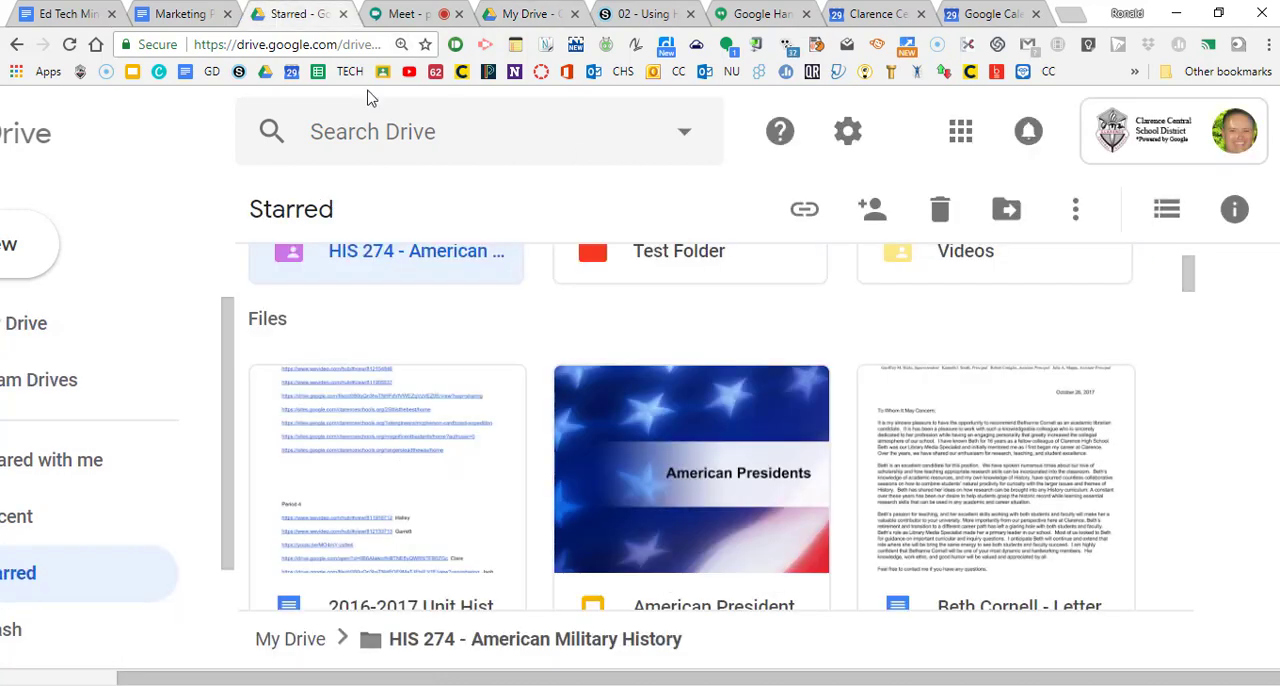
left_click(958, 128)
scroll(963, 446, "down", 1)
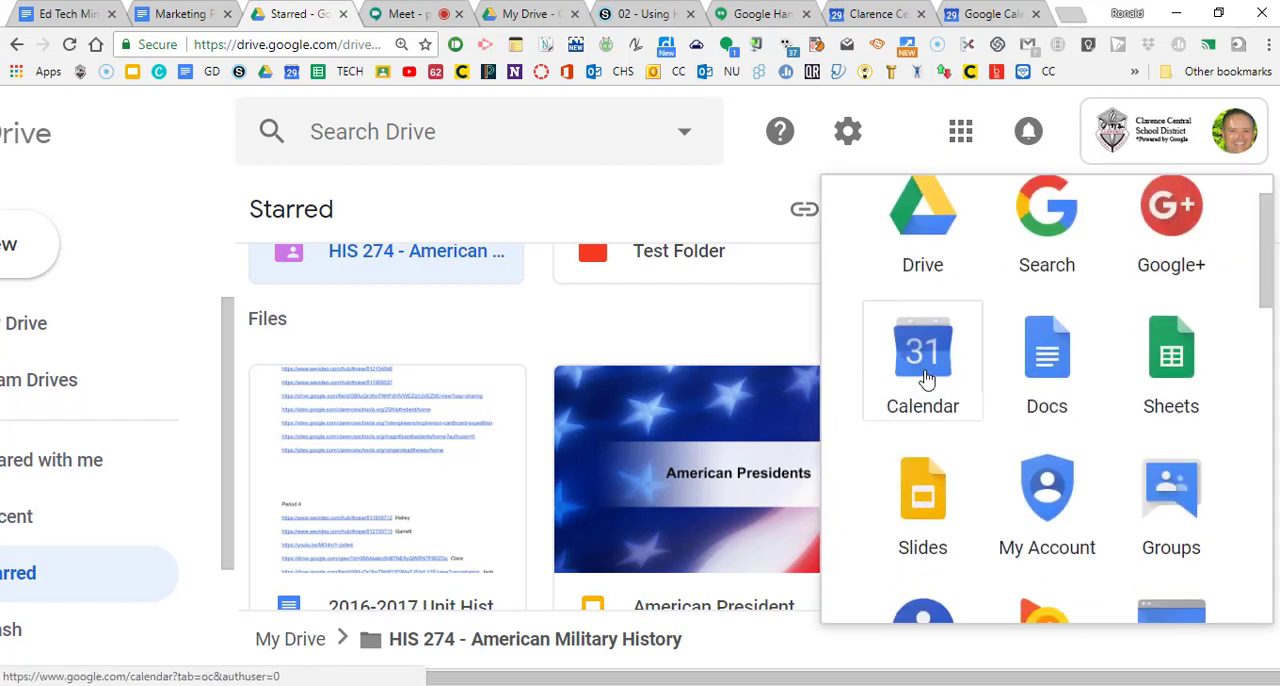
Step: Create a new event in the personal Google Calendar, enlarge the page, and add Hangouts as its conferencing
left_click(973, 20)
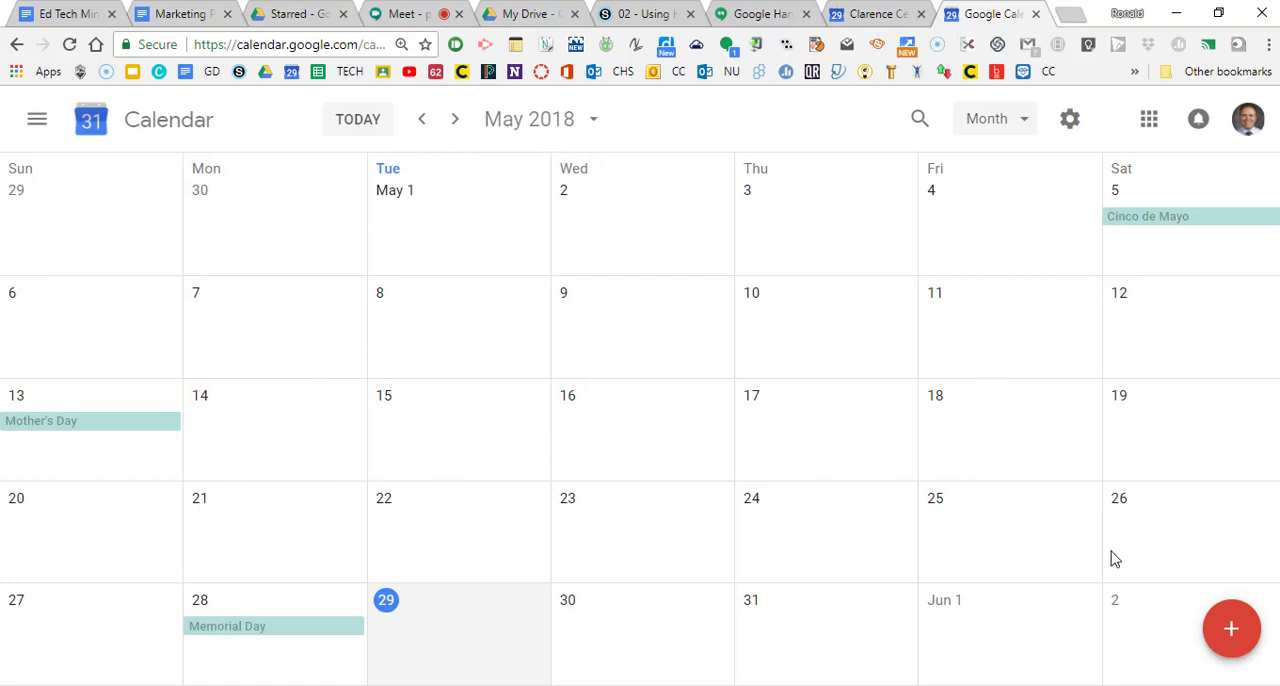
left_click(1233, 629)
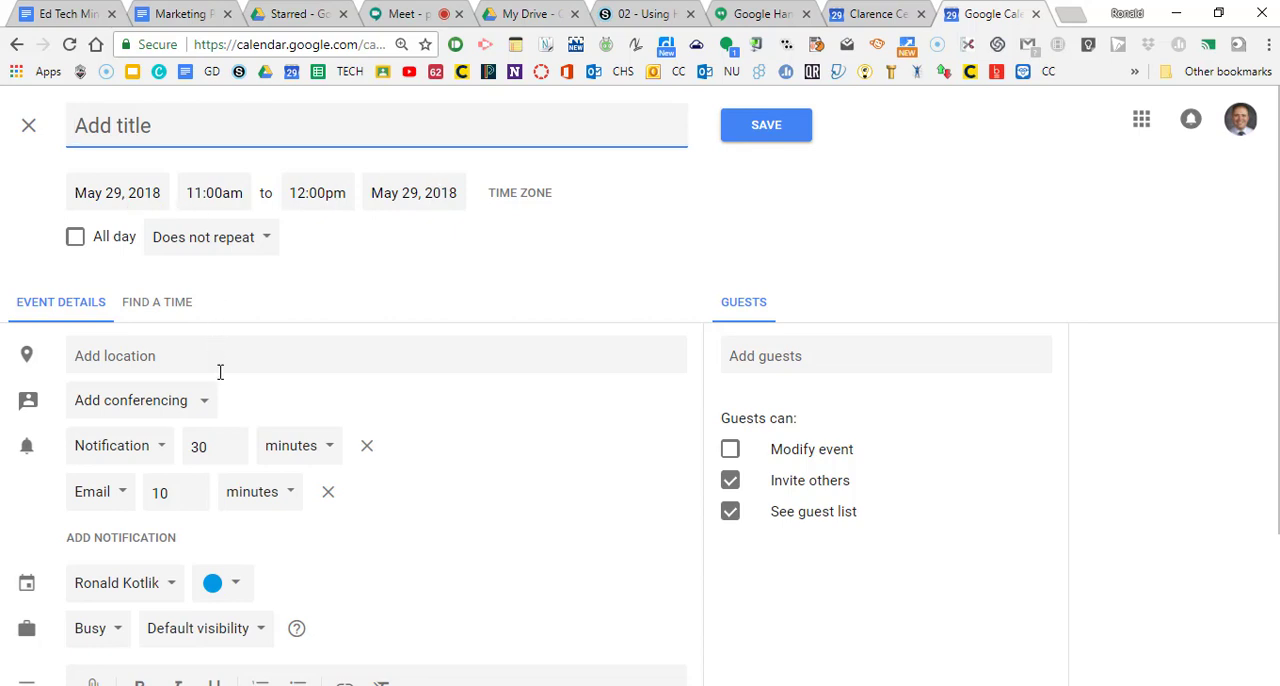
key("ctrl+plus")
key("ctrl+plus")
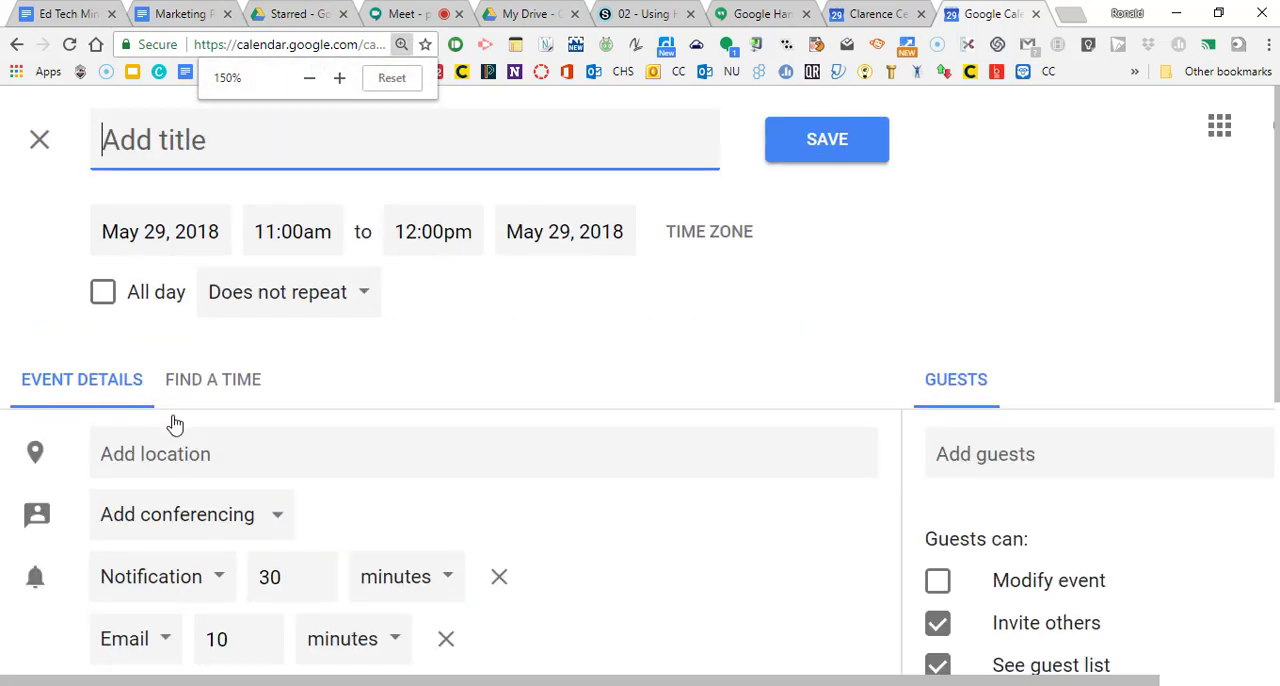
left_click(279, 520)
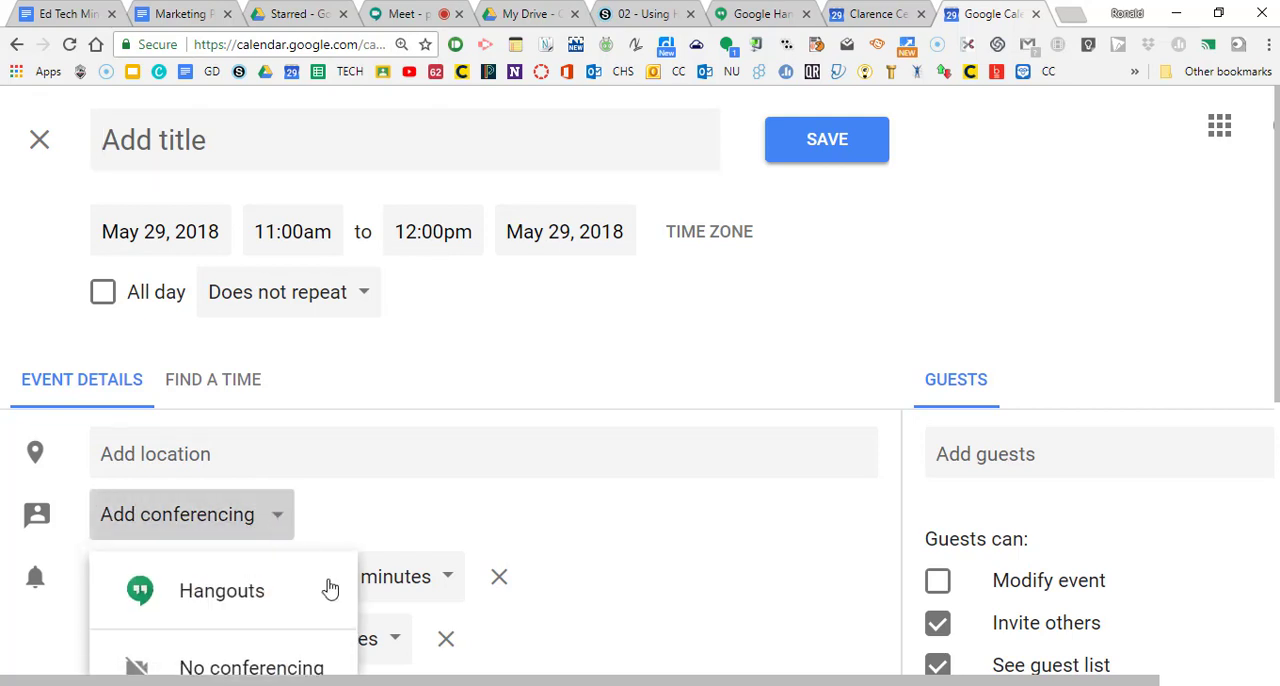
left_click(242, 598)
Step: Set the event's date to May 30, 2018 and title it "Hangouts Test"
scroll(626, 495, "down", 1)
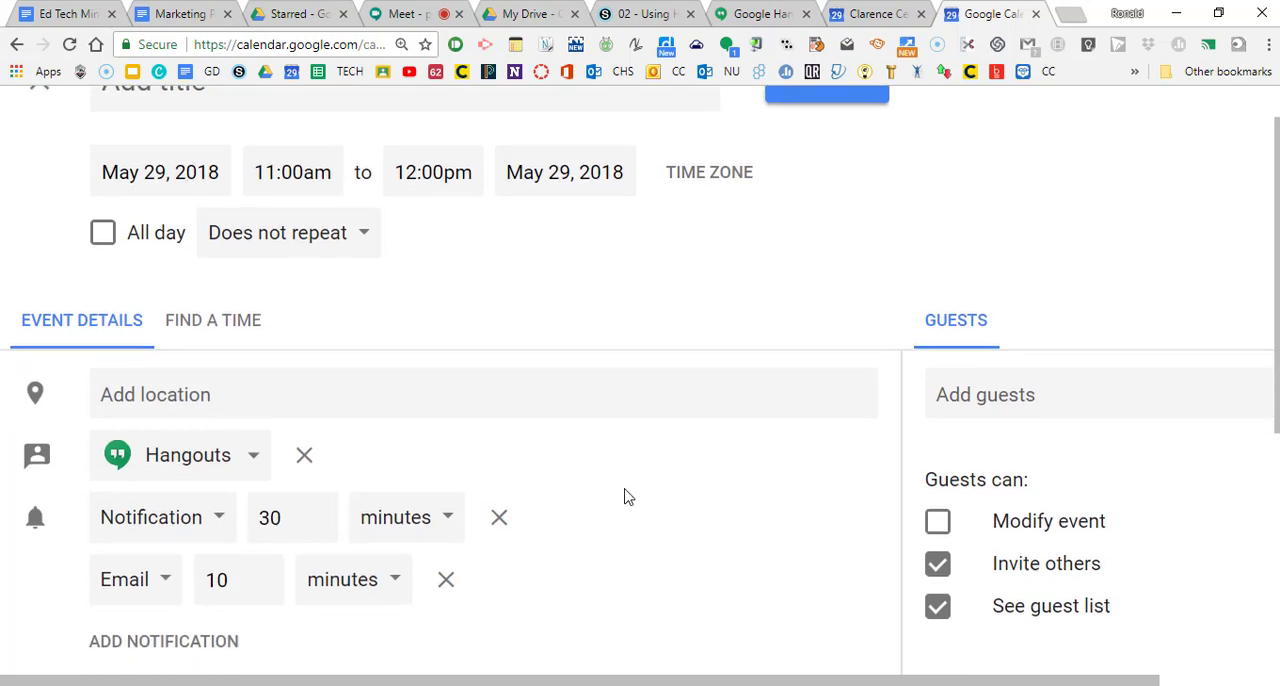
scroll(626, 495, "down", 3)
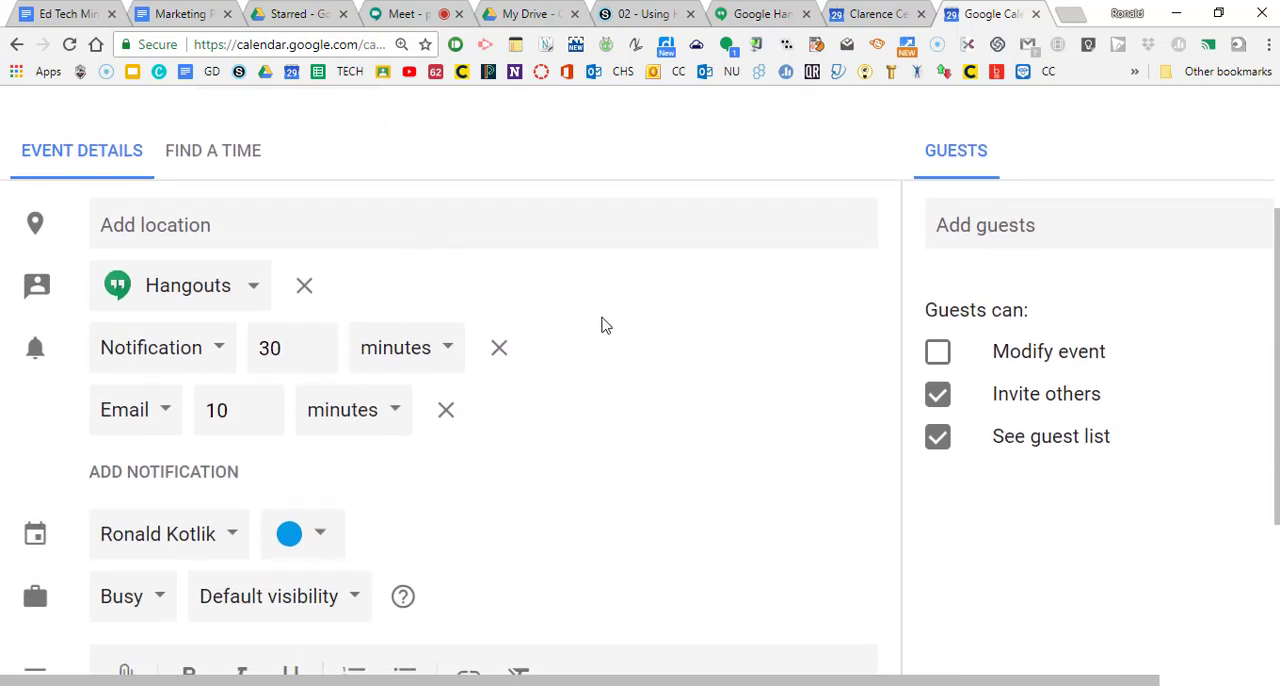
scroll(540, 340, "up", 1)
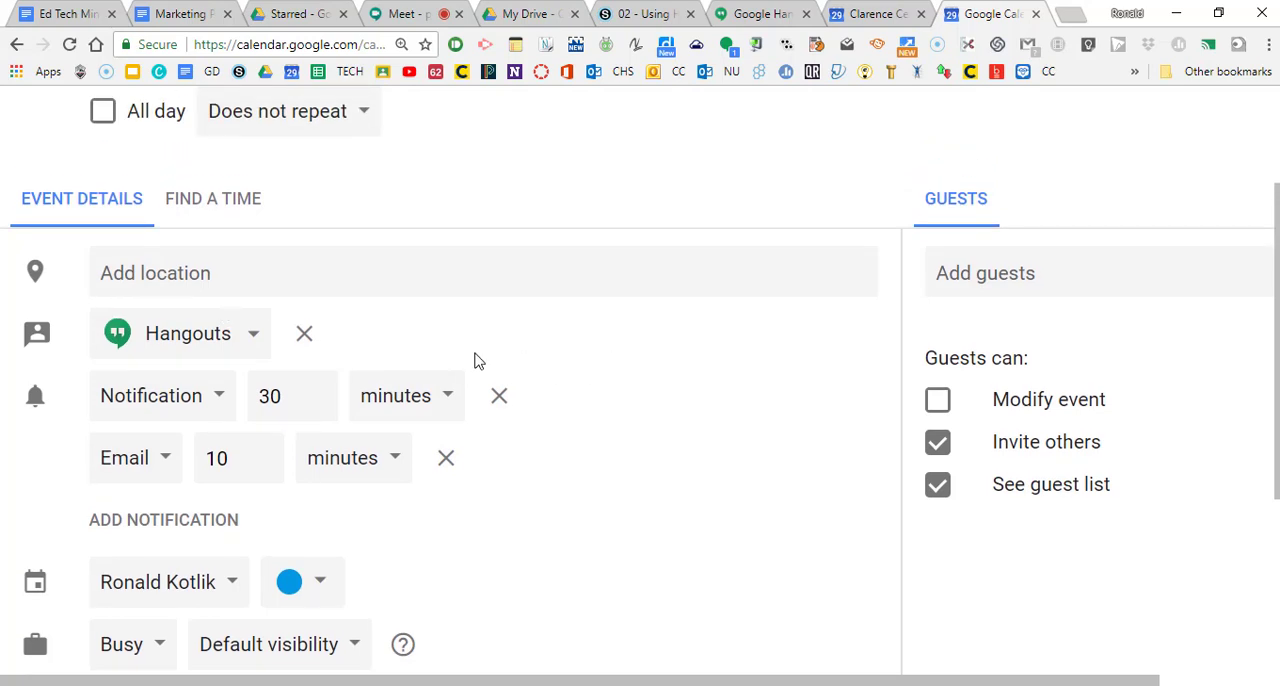
scroll(591, 399, "up", 1)
scroll(591, 399, "up", 2)
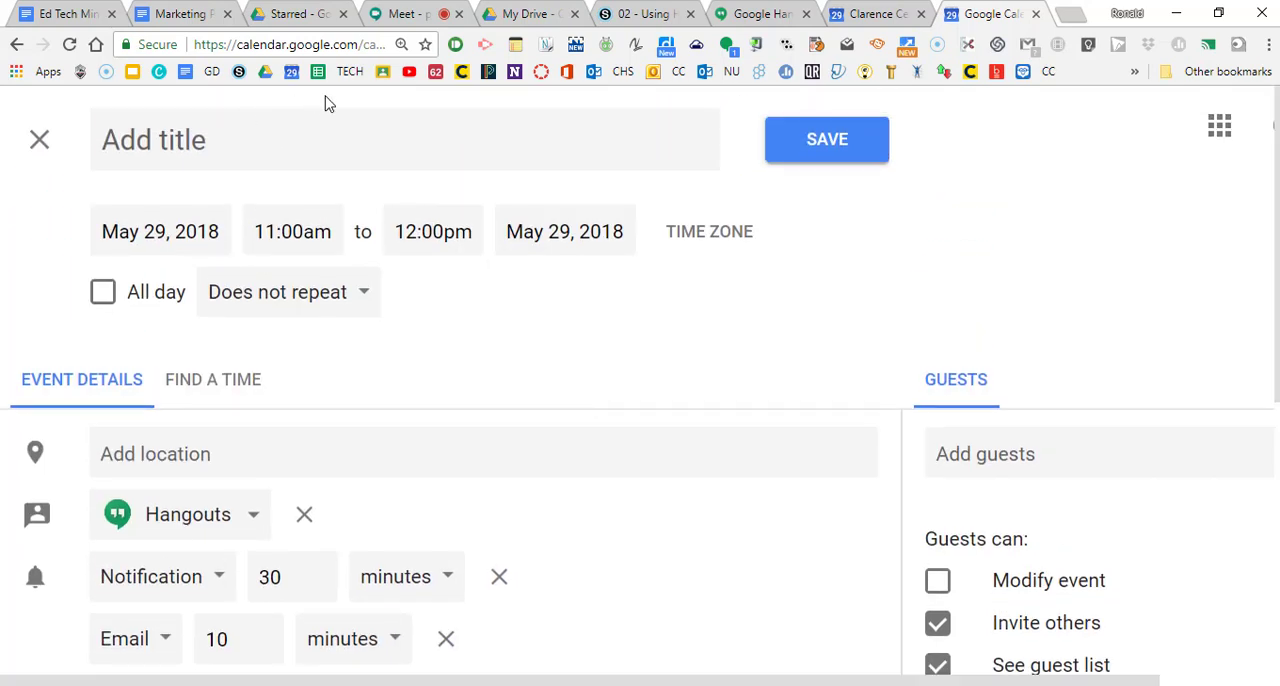
left_click(171, 231)
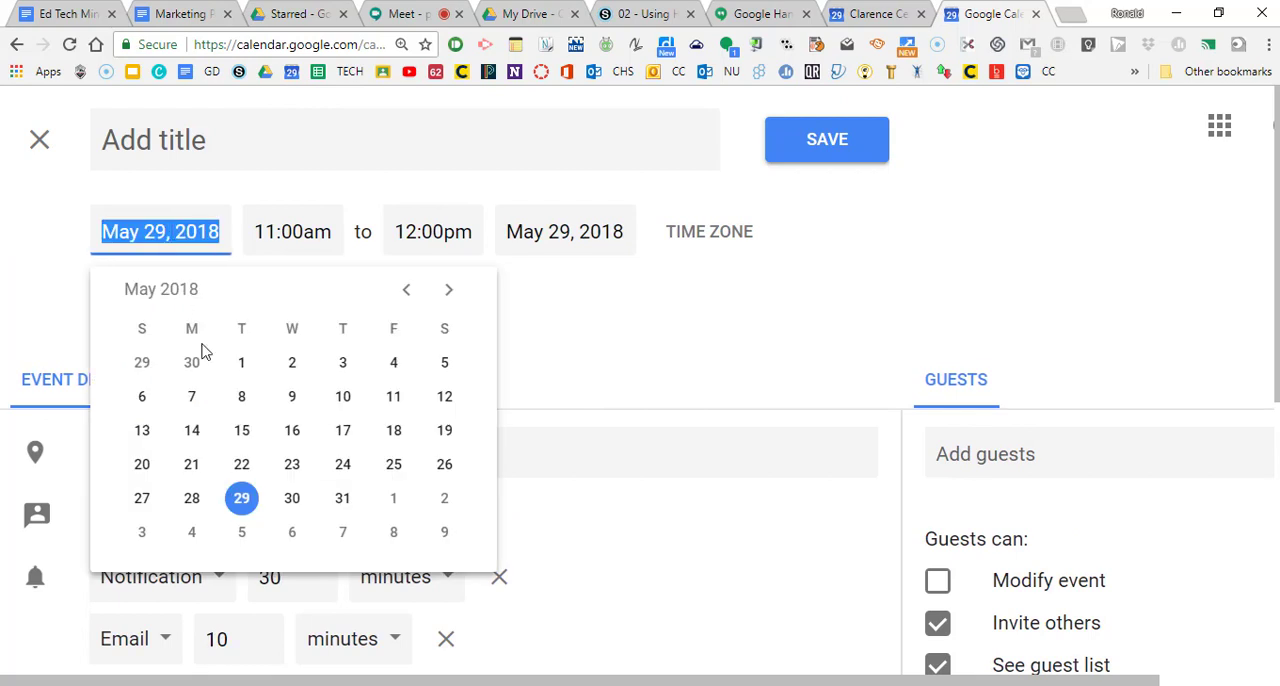
left_click(300, 499)
left_click(231, 138)
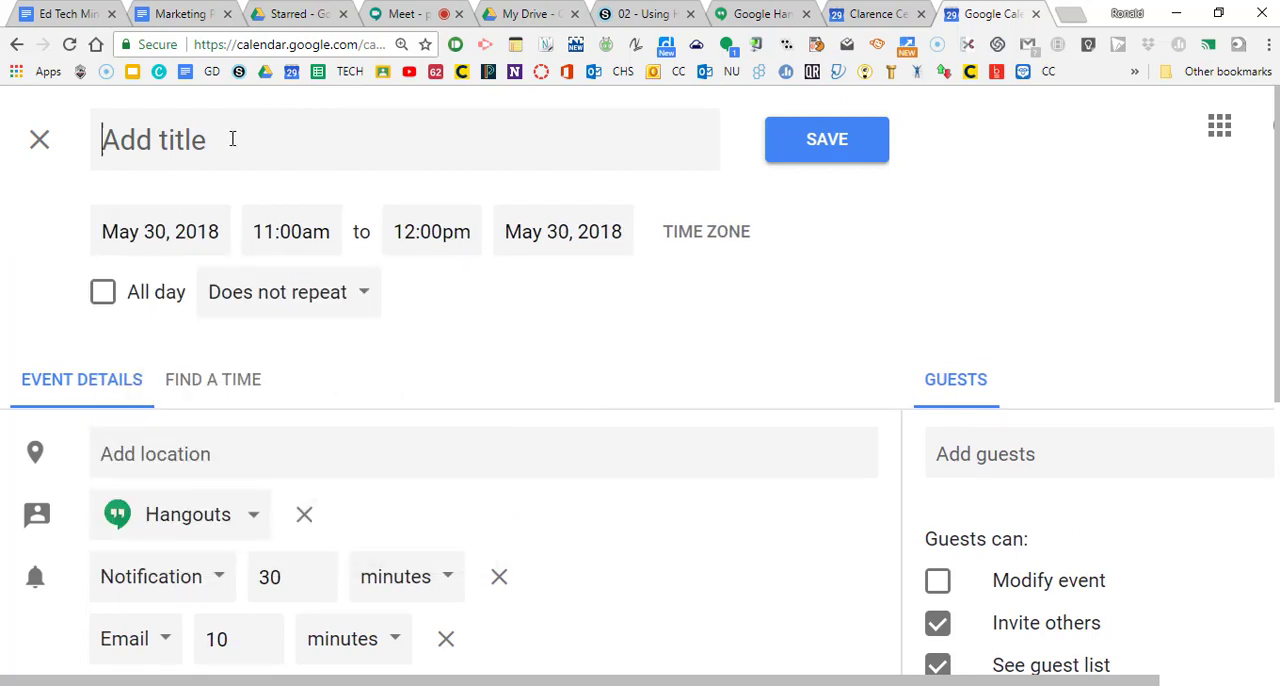
type("Hangou")
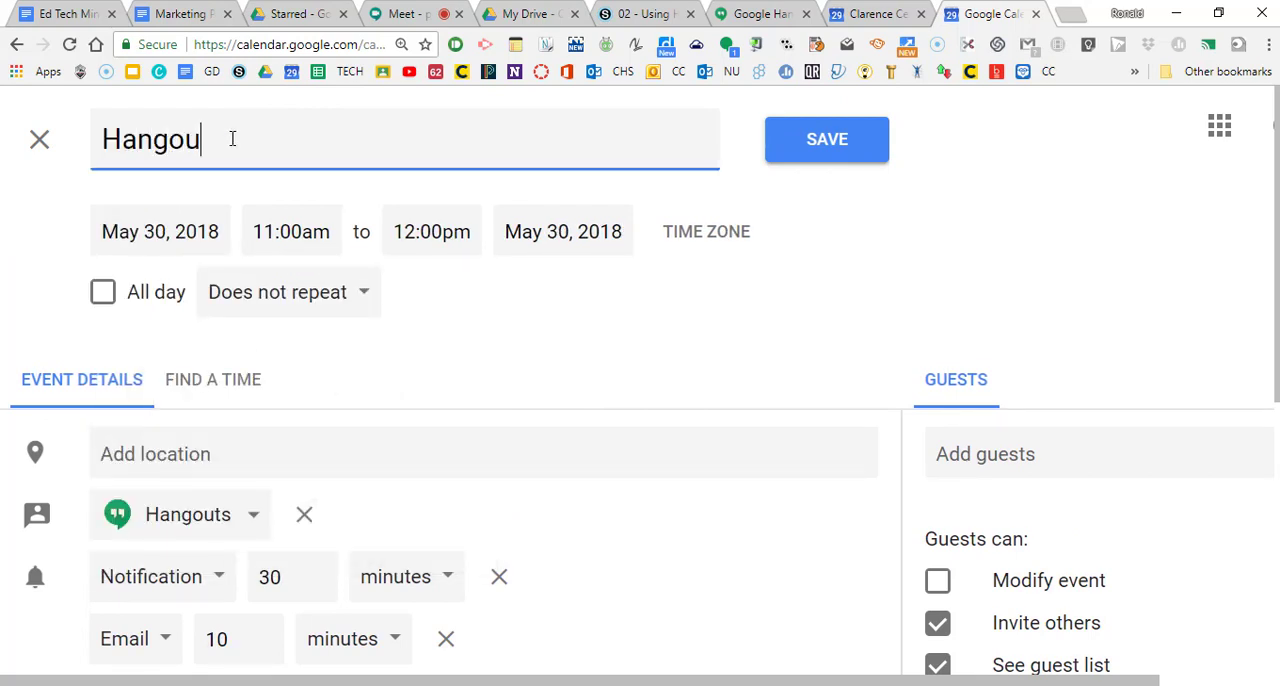
type("ts Test")
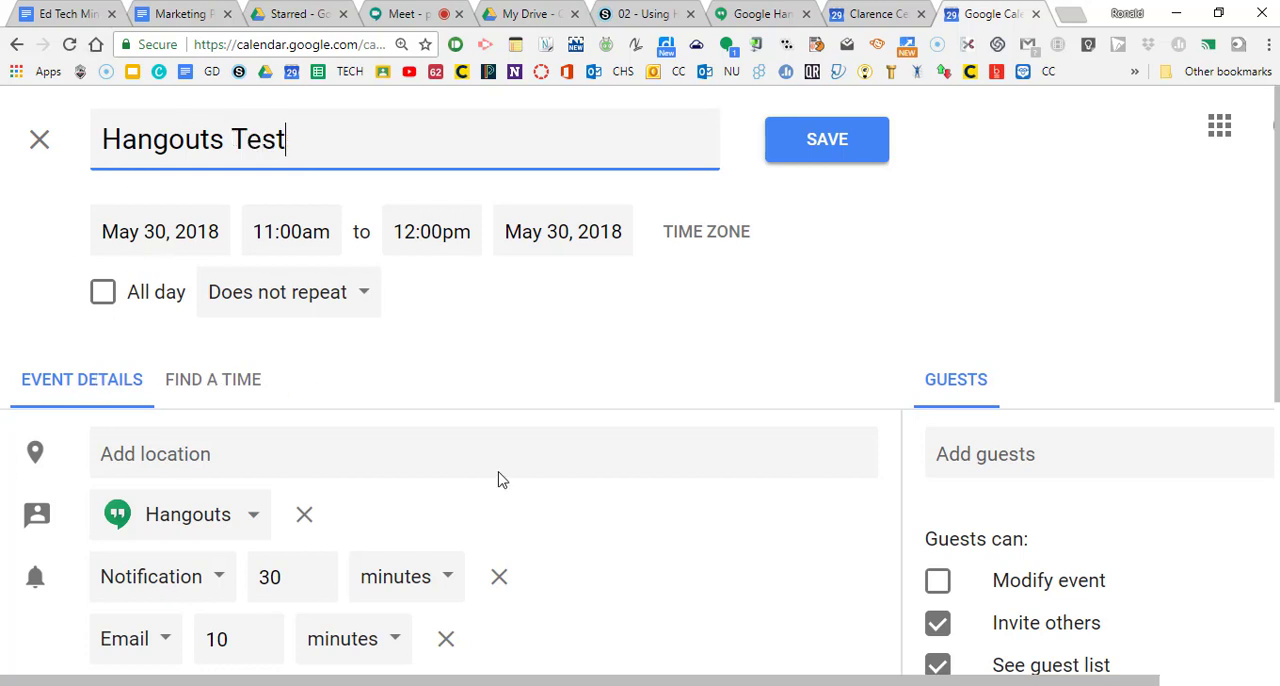
Step: Review the remaining event options down to the description, and save the event
scroll(502, 480, "down", 3)
scroll(502, 480, "down", 1)
scroll(502, 480, "down", 2)
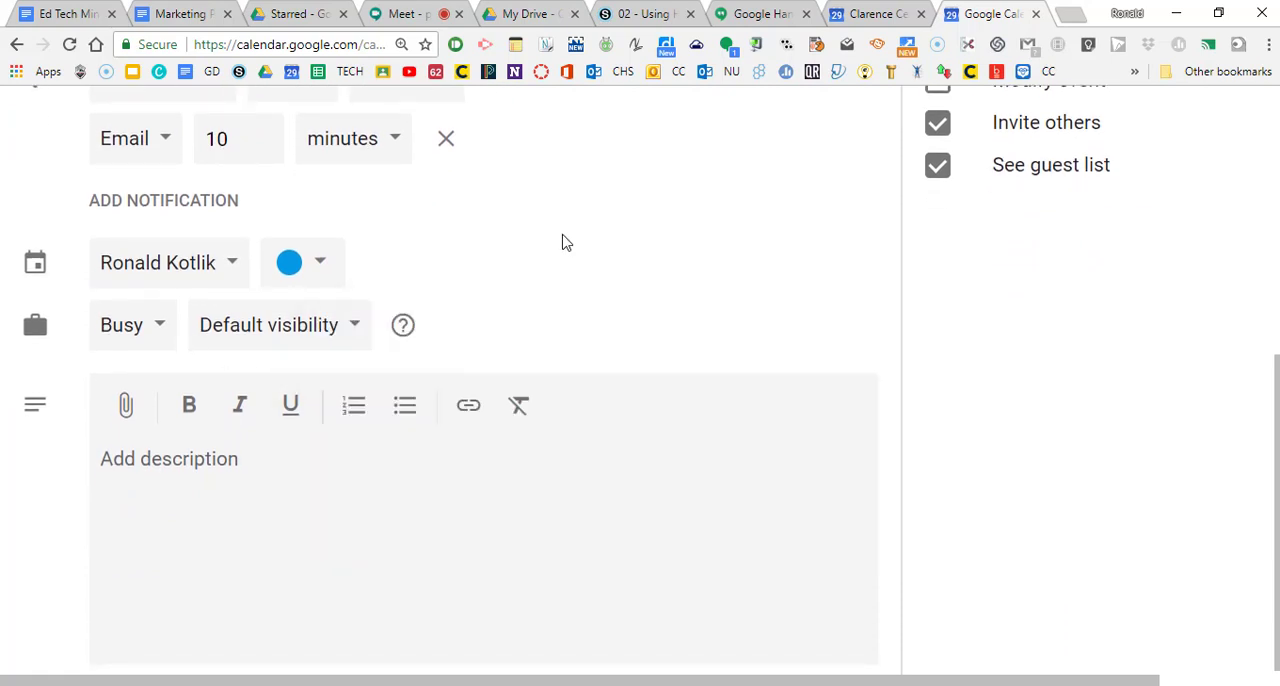
scroll(563, 243, "up", 2)
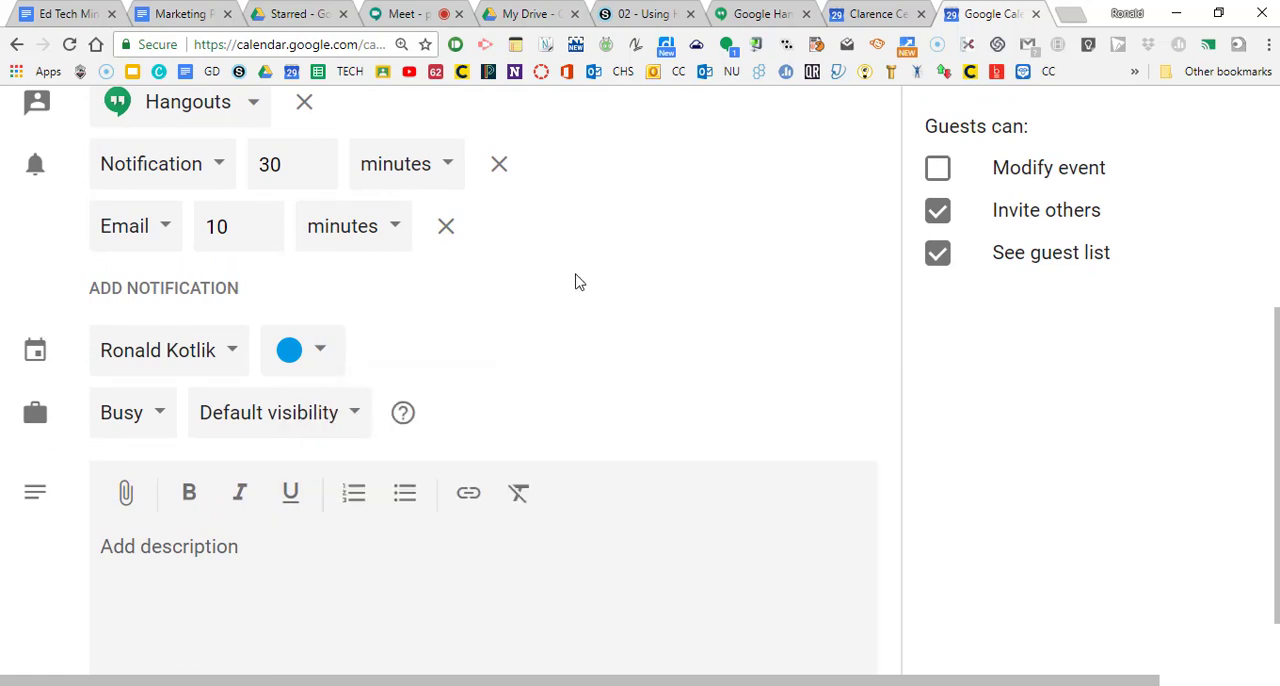
scroll(576, 279, "up", 3)
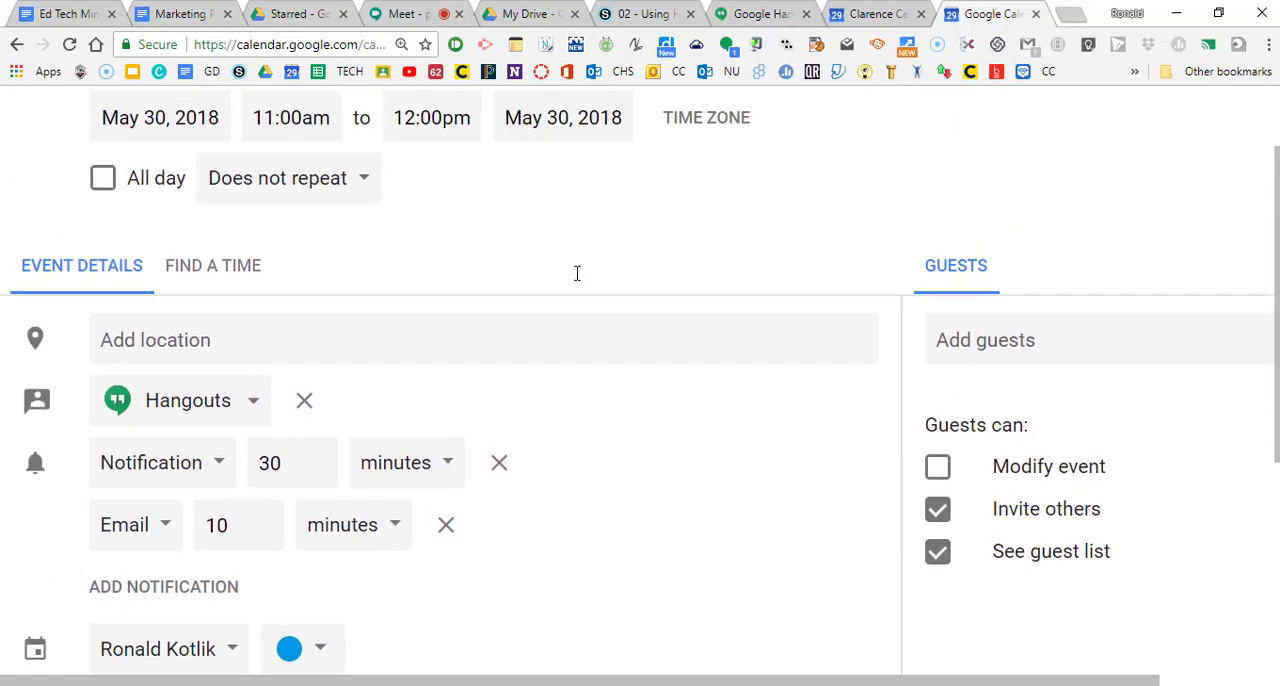
scroll(555, 364, "up", 1)
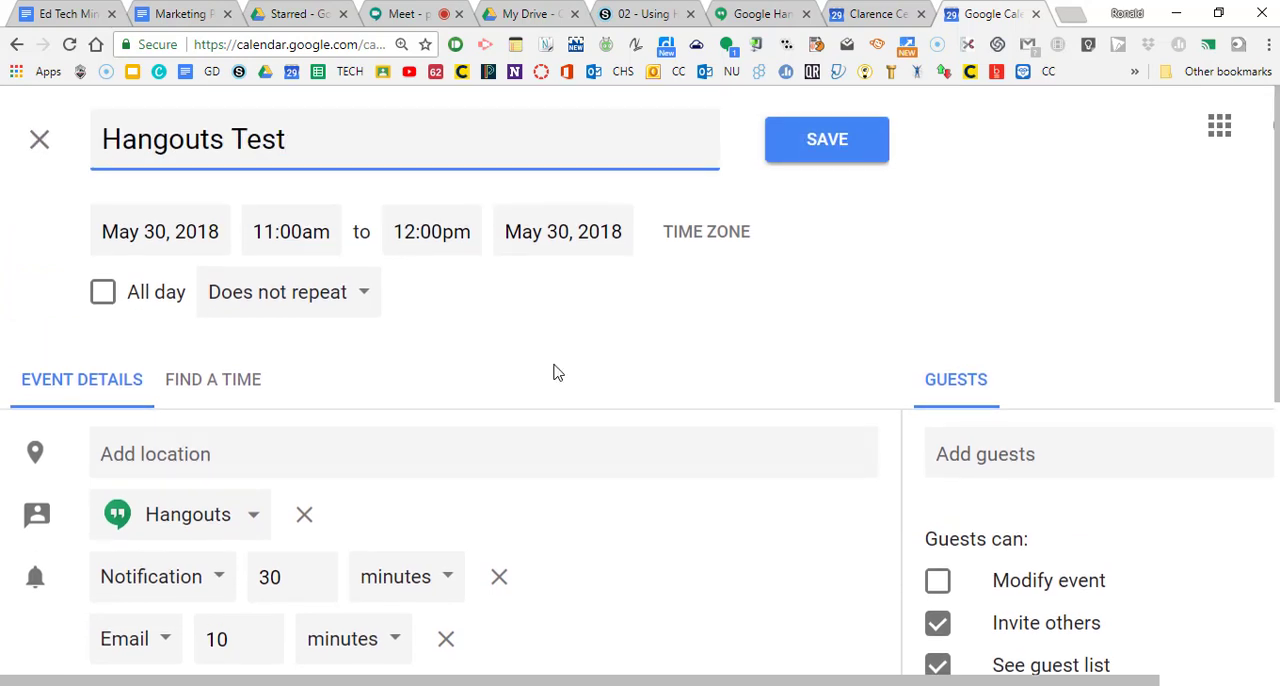
left_click(822, 136)
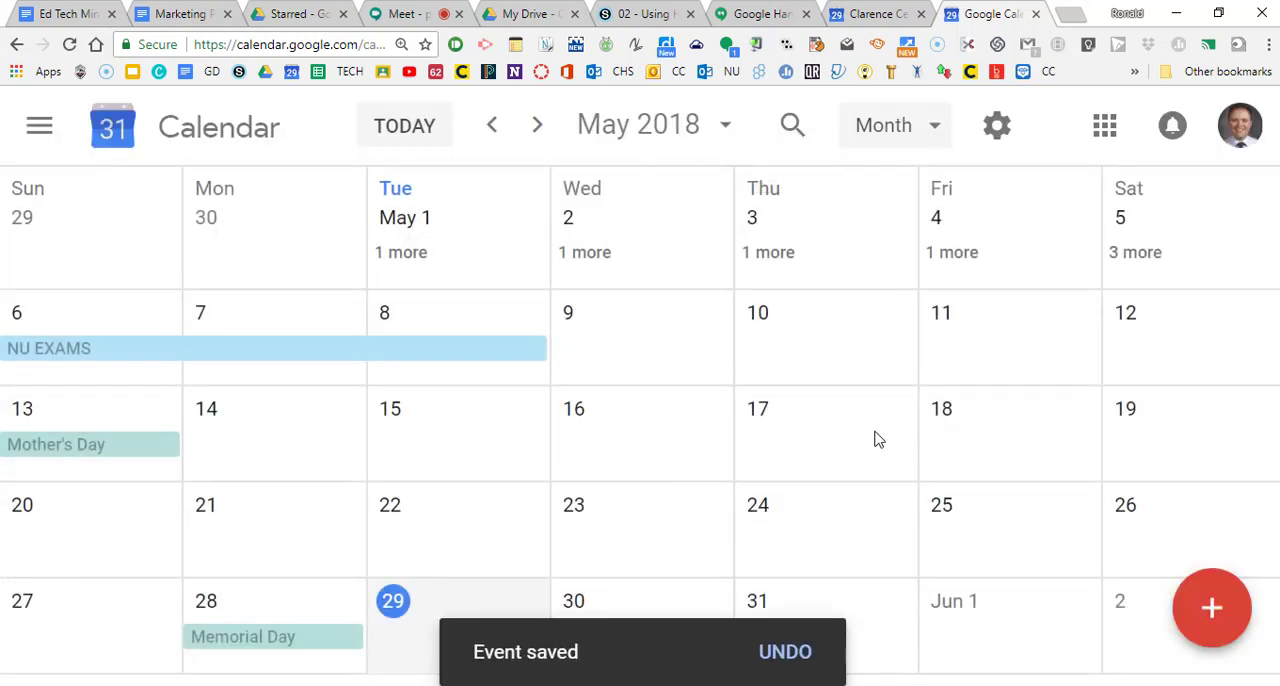
Step: Reduce the page zoom to 110%, find the Hangouts Test event on May 30, and open its Hangouts video call
key("ctrl+minus")
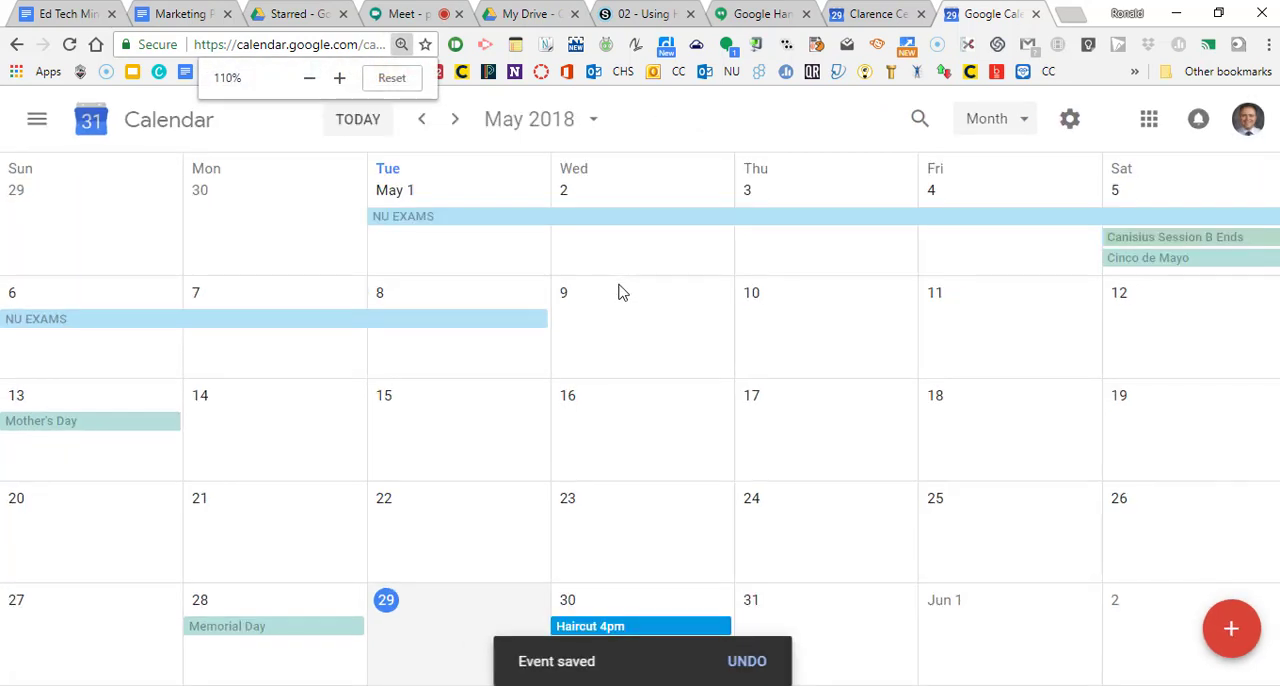
scroll(870, 540, "down", 2)
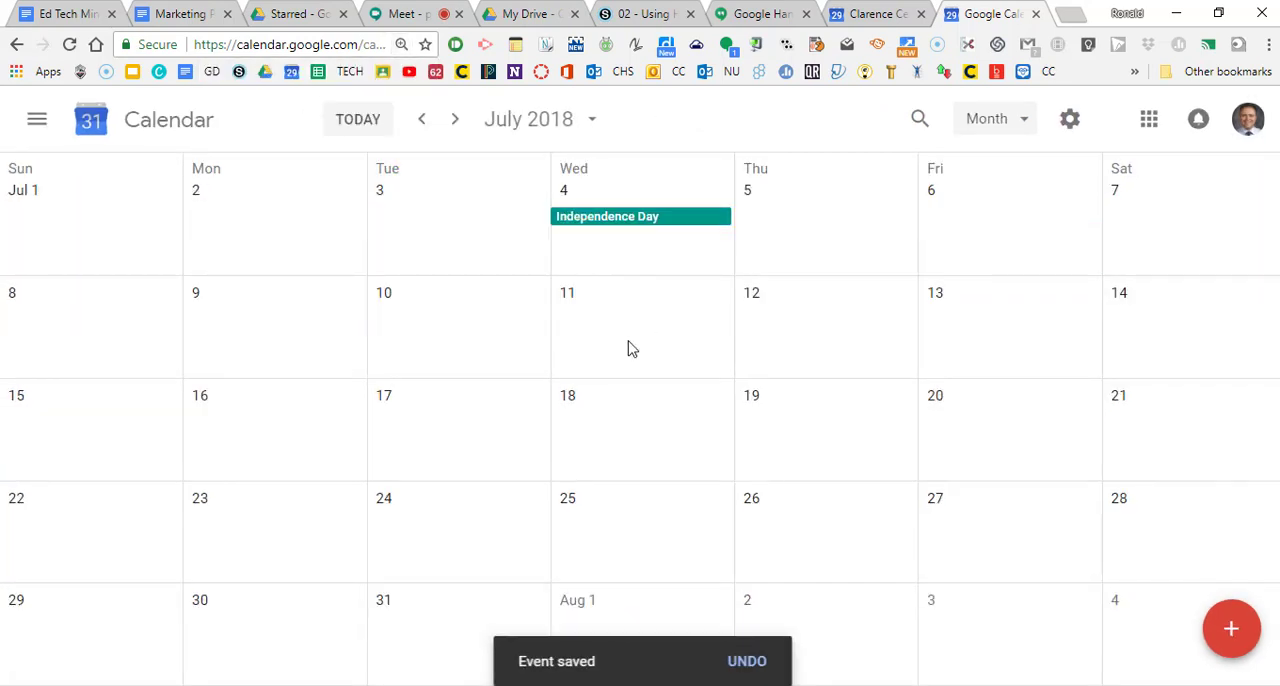
left_click(421, 119)
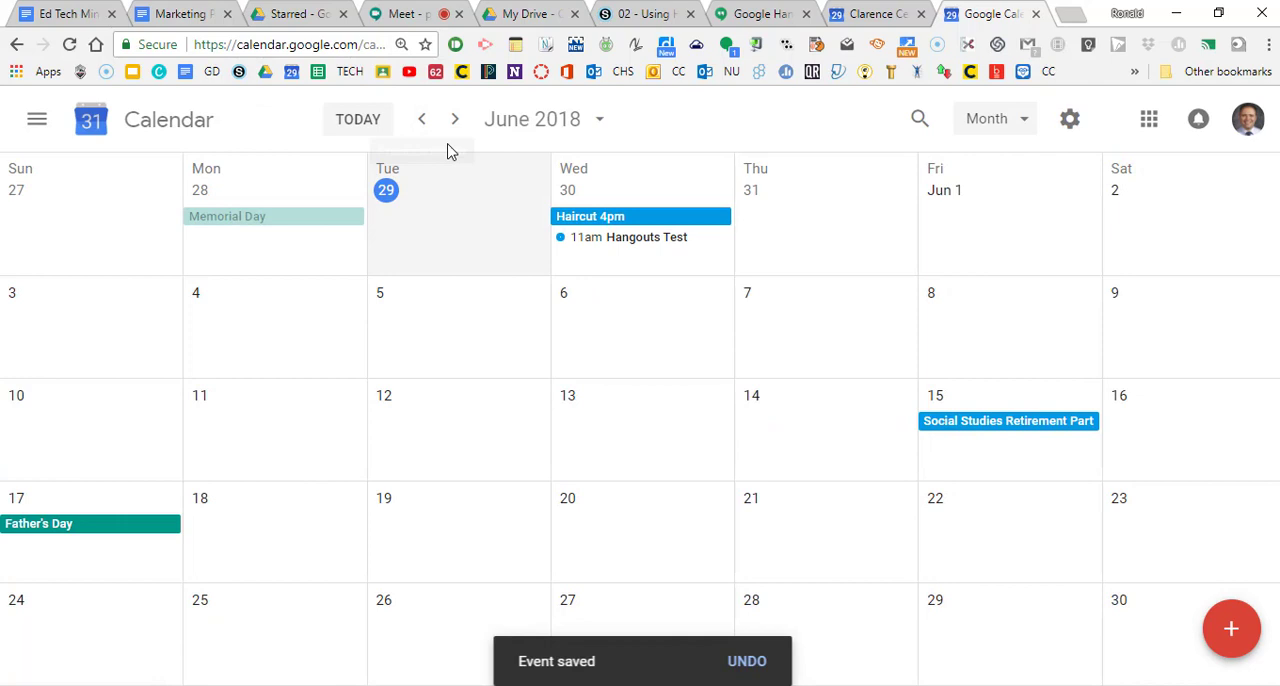
left_click(652, 248)
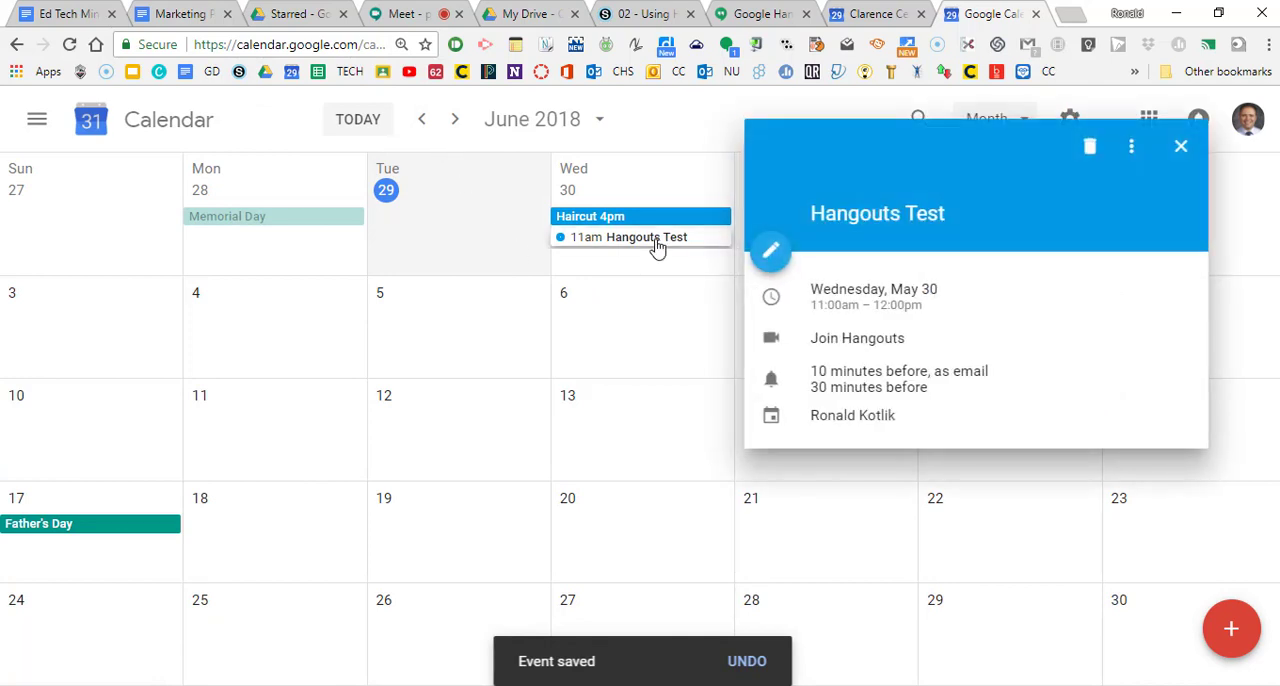
left_click(869, 341)
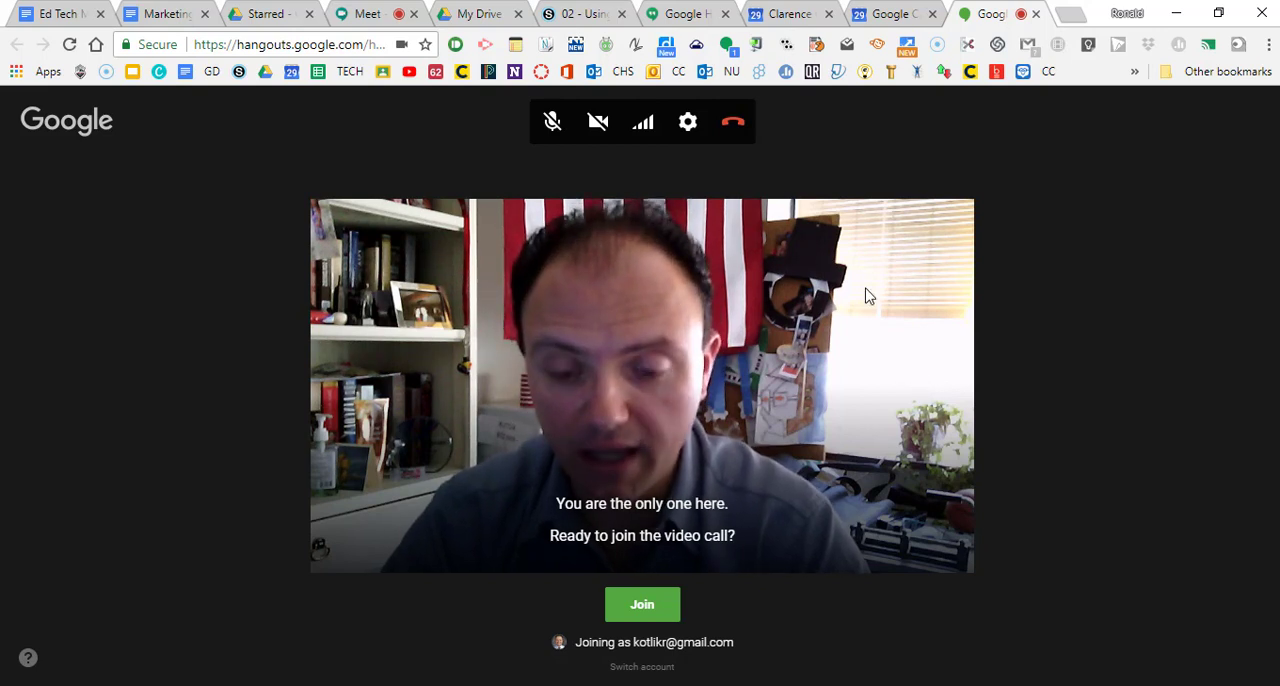
Step: Reopen the Hangouts Test event for editing and examine its details, guest permissions and suggested guests, without inviting anyone
left_click(771, 14)
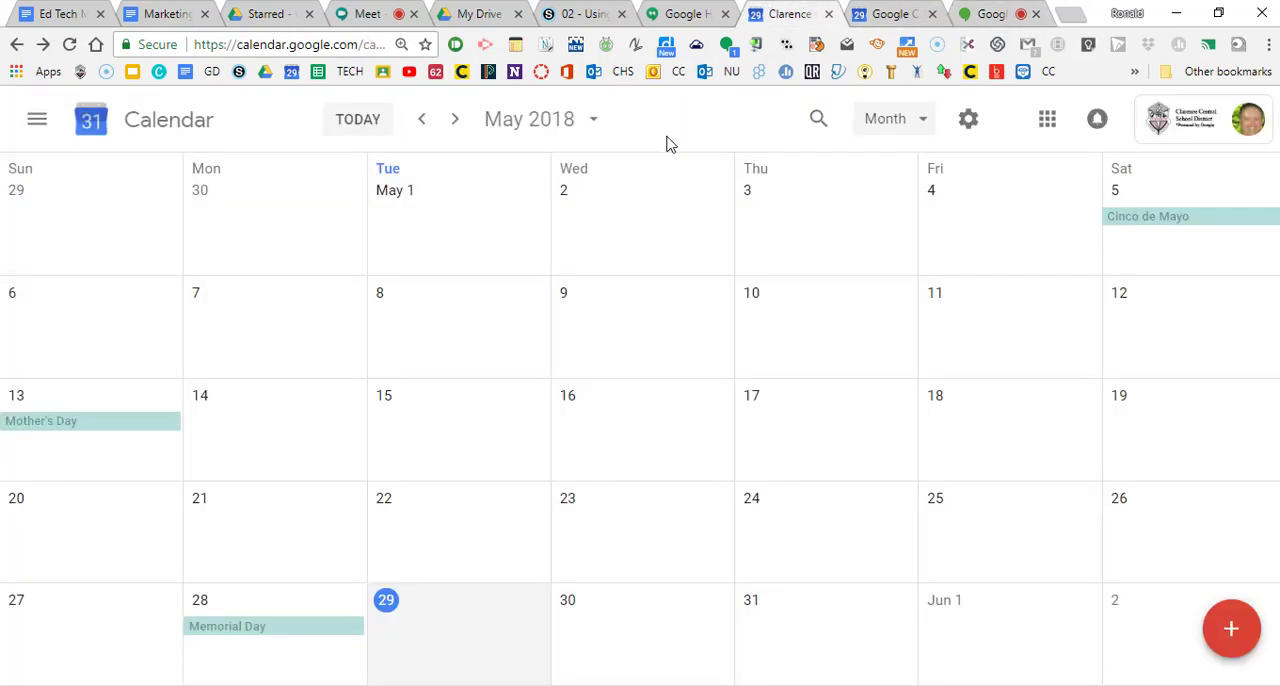
left_click(880, 14)
left_click(771, 251)
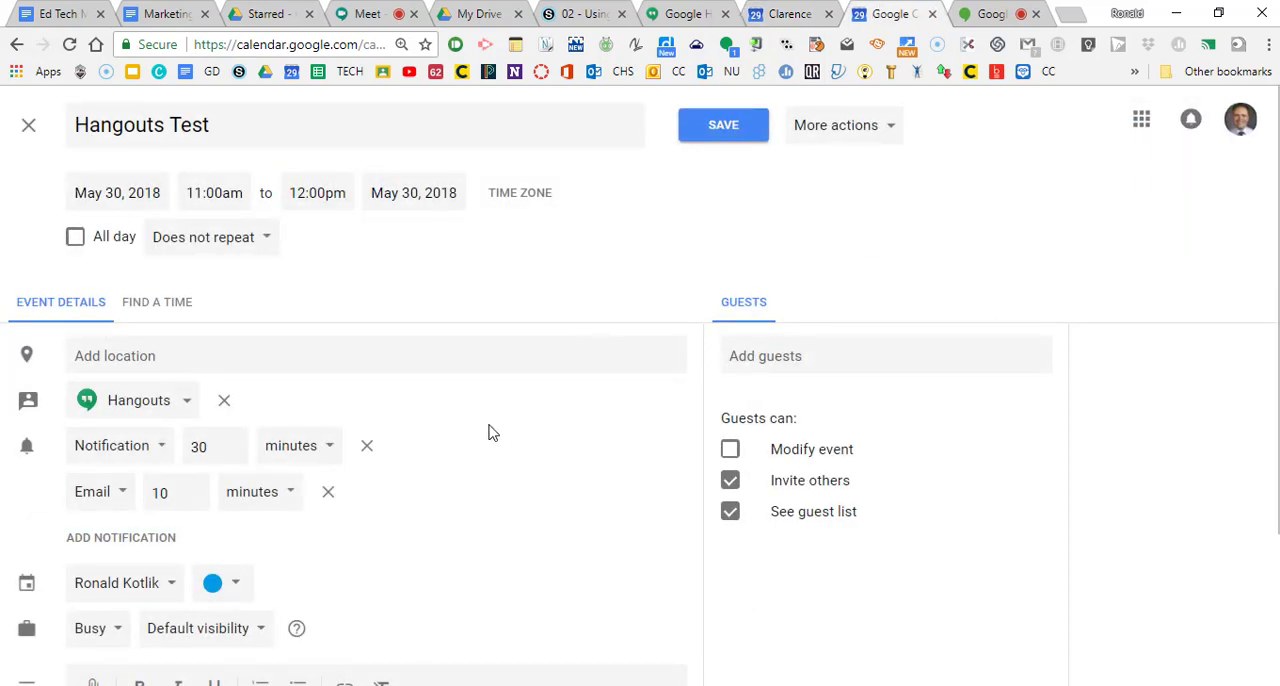
scroll(489, 431, "down", 1)
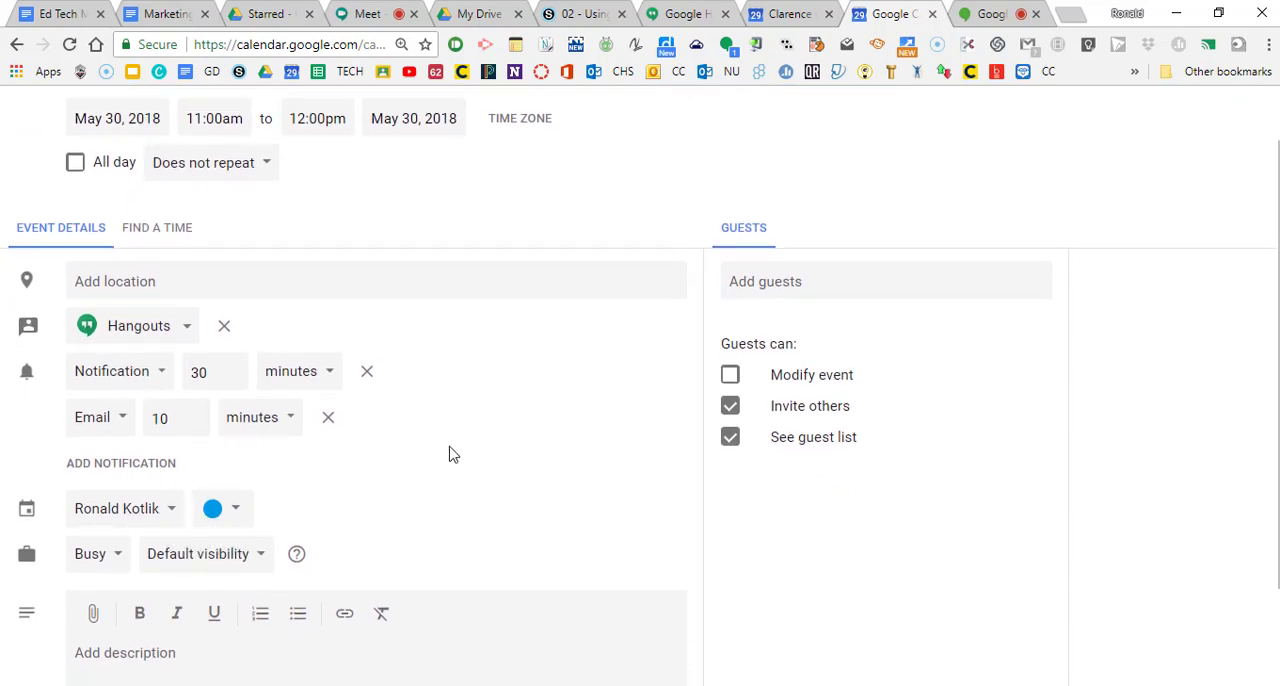
scroll(450, 456, "down", 2)
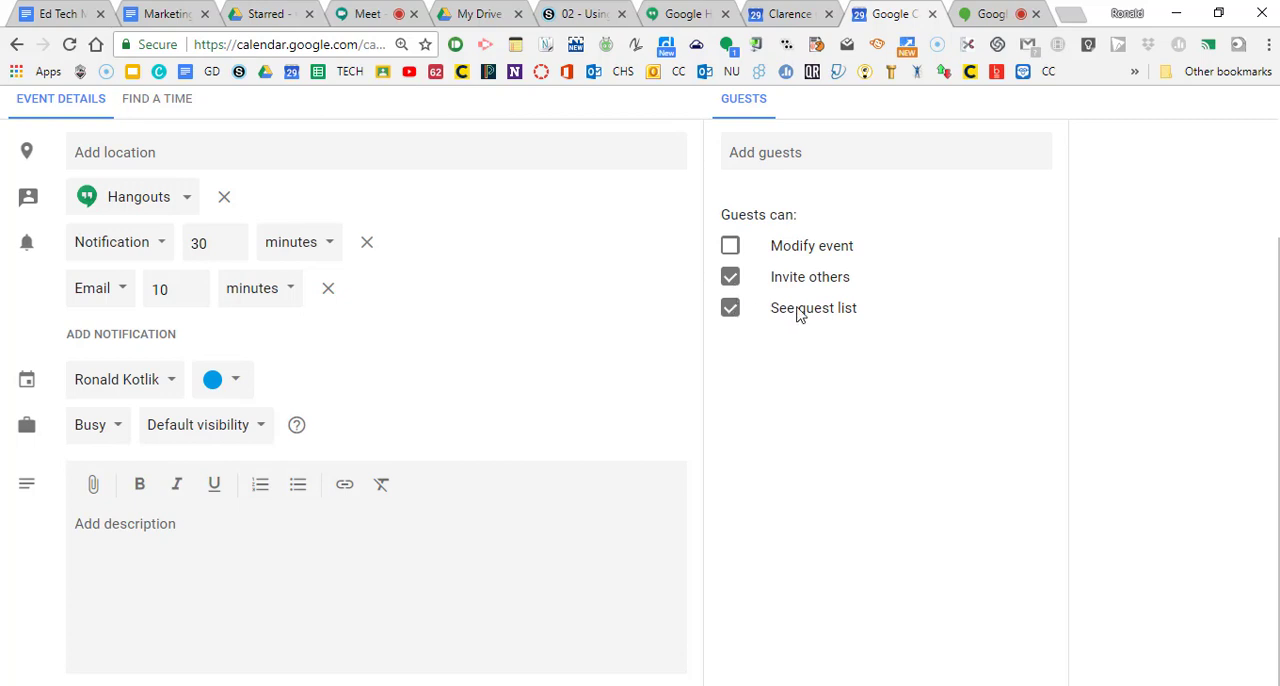
scroll(800, 314, "up", 3)
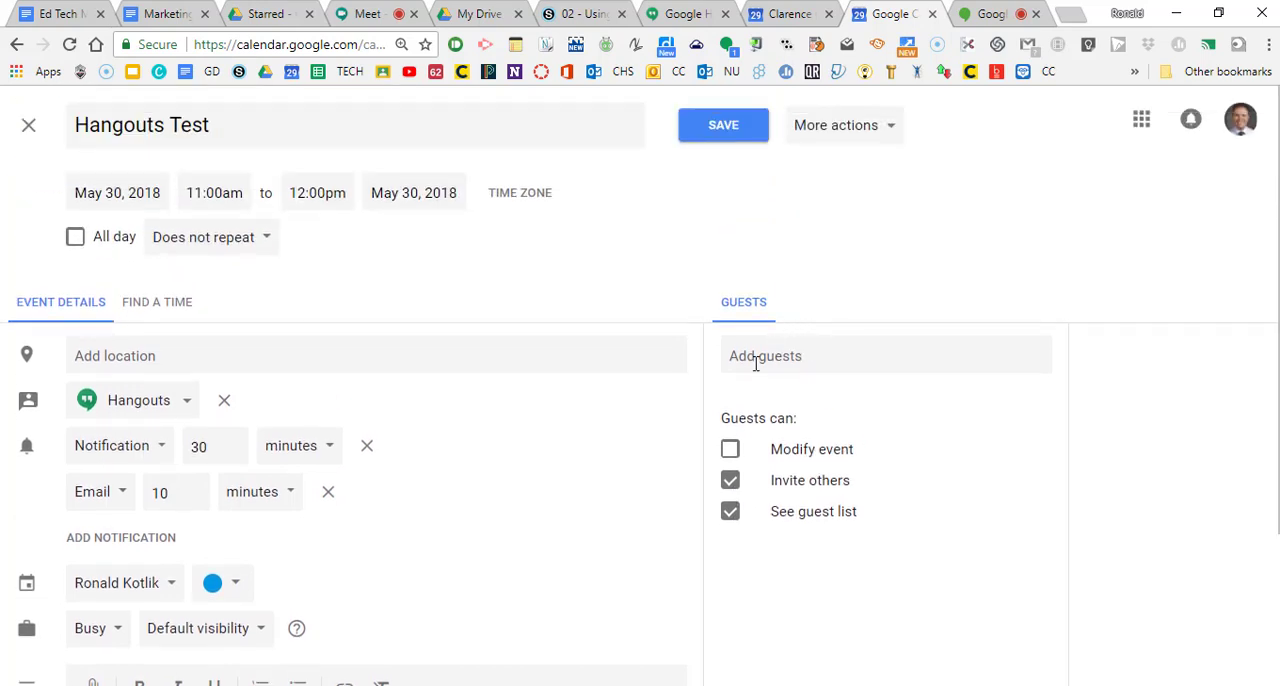
left_click(756, 364)
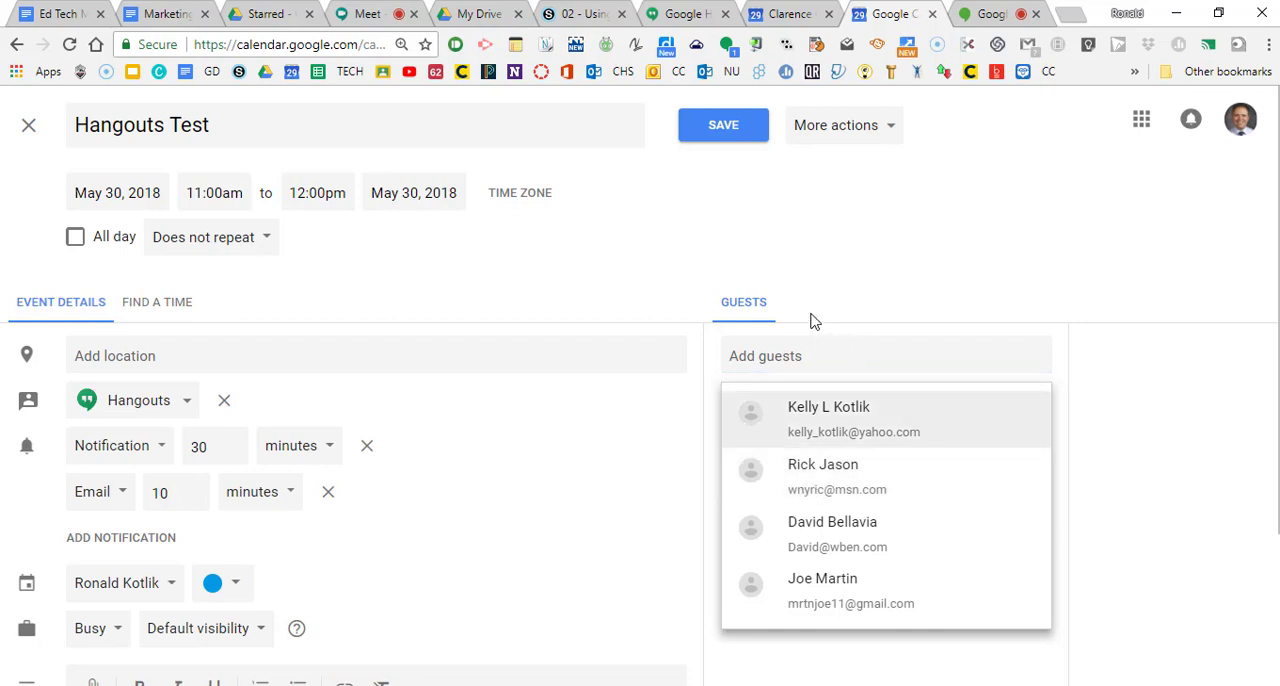
left_click(658, 354)
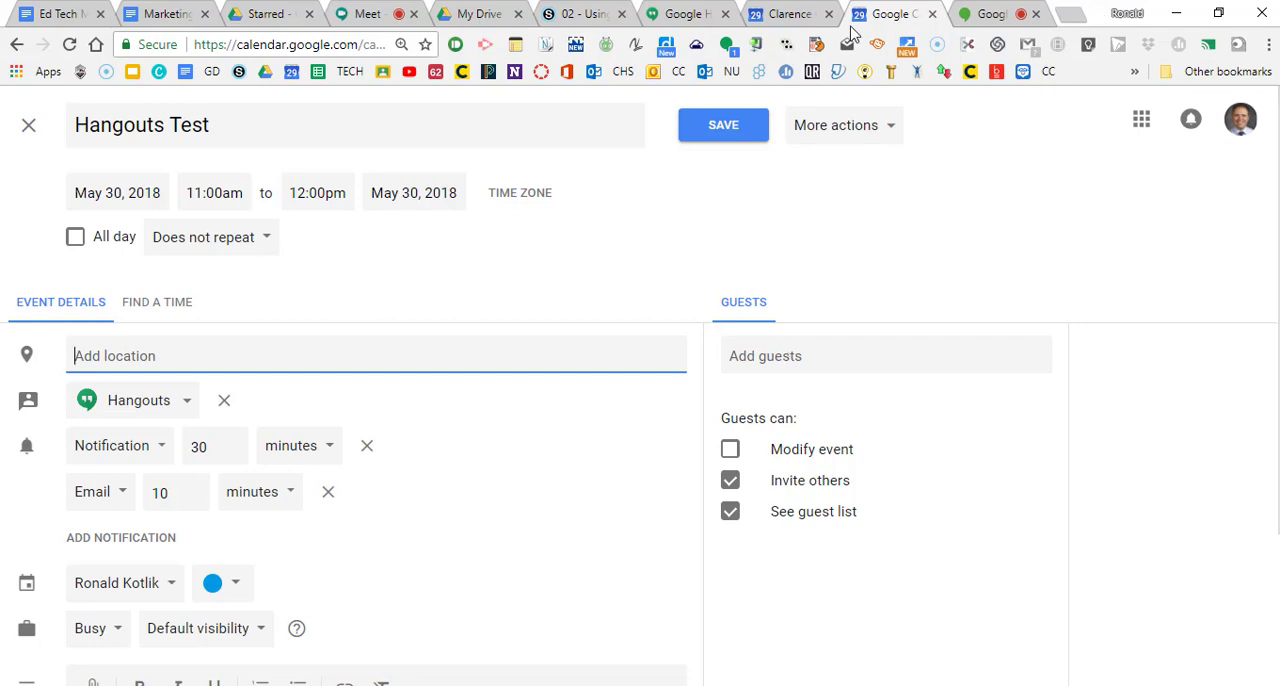
Step: Switch to the school Google Calendar and create an event titled "Meet Test" dated May 30, 2018
left_click(781, 16)
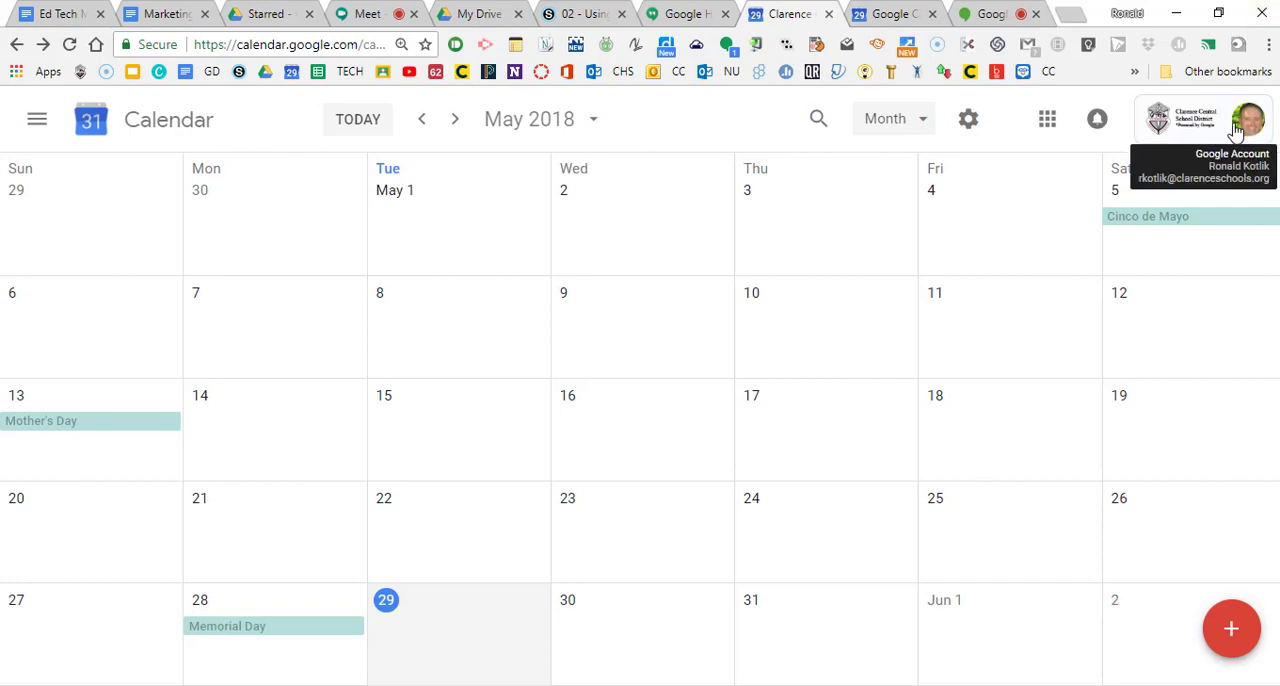
left_click(1235, 632)
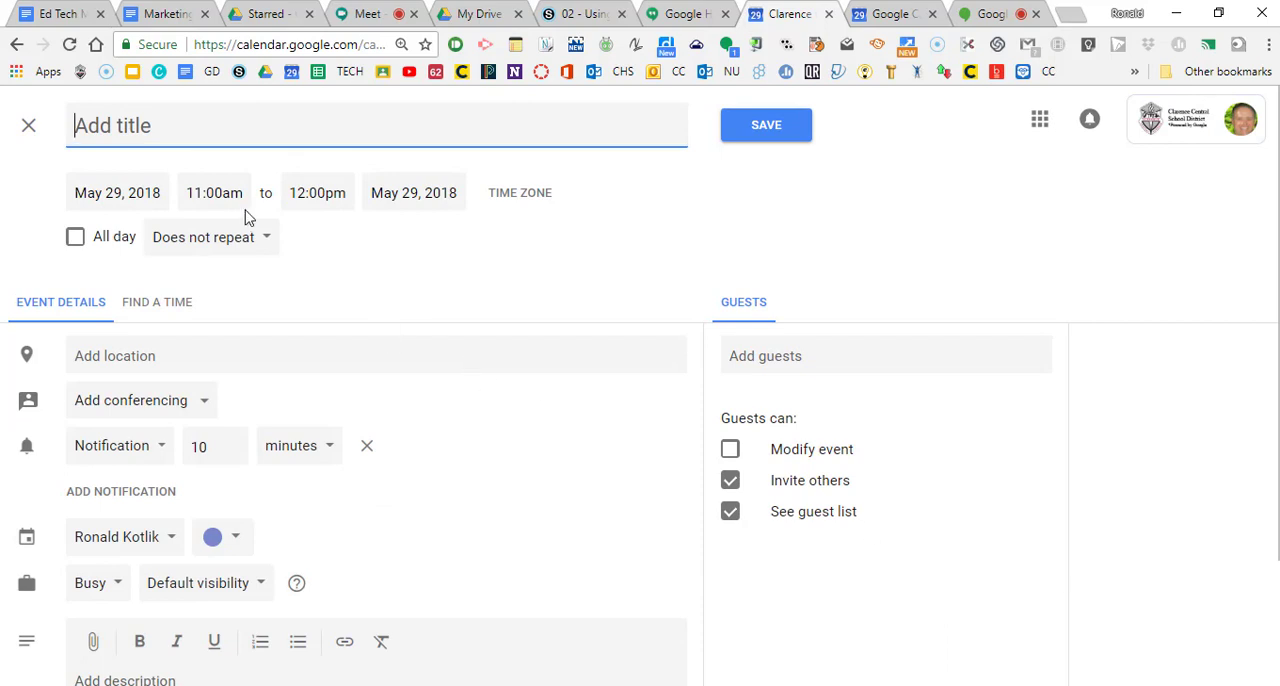
type("Meet Te")
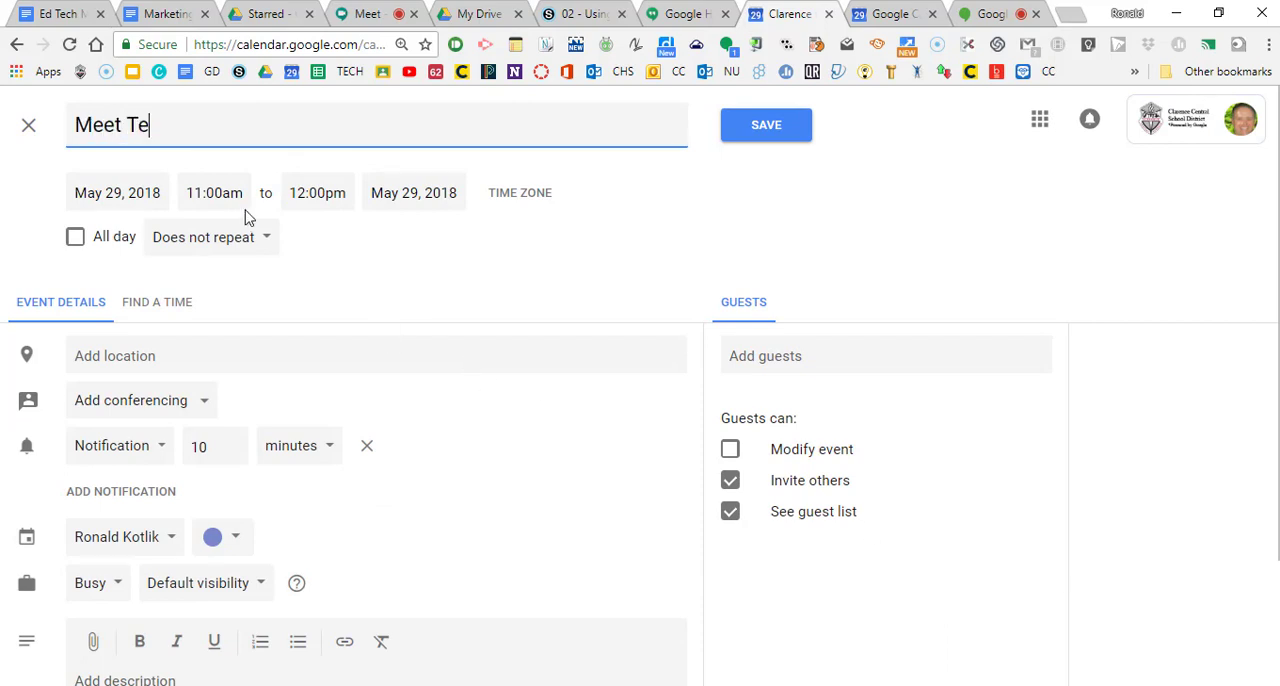
type("st")
left_click(230, 192)
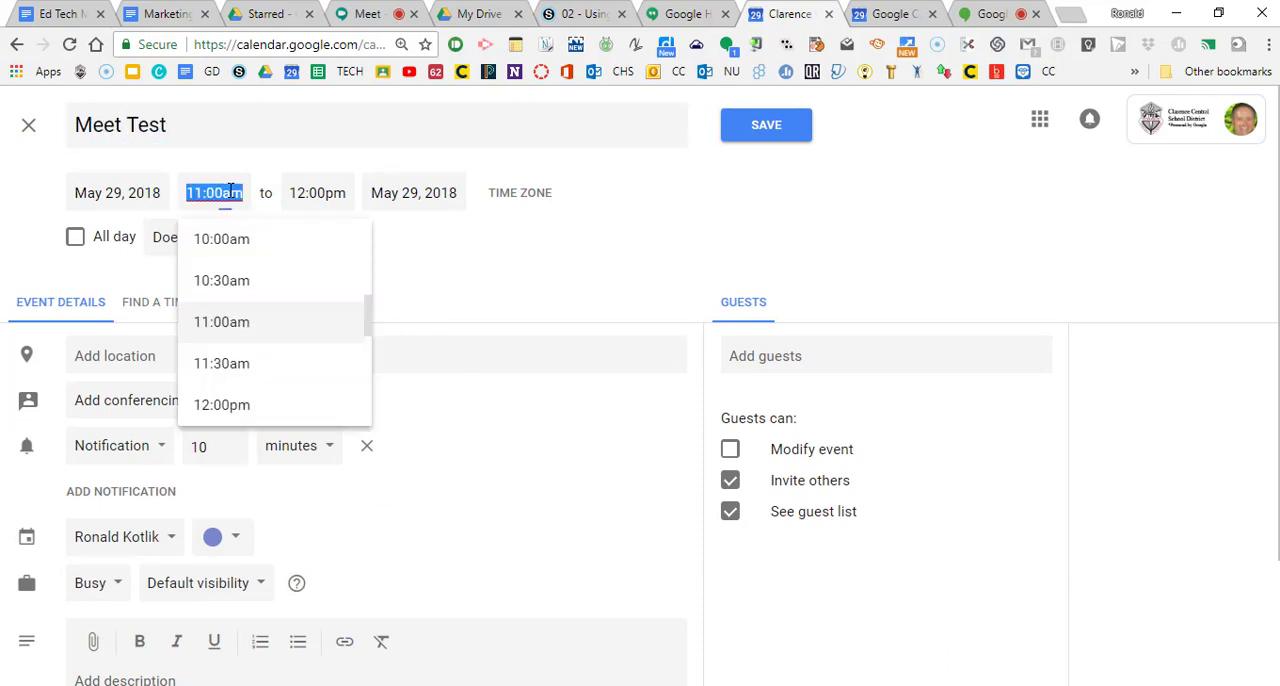
left_click(133, 195)
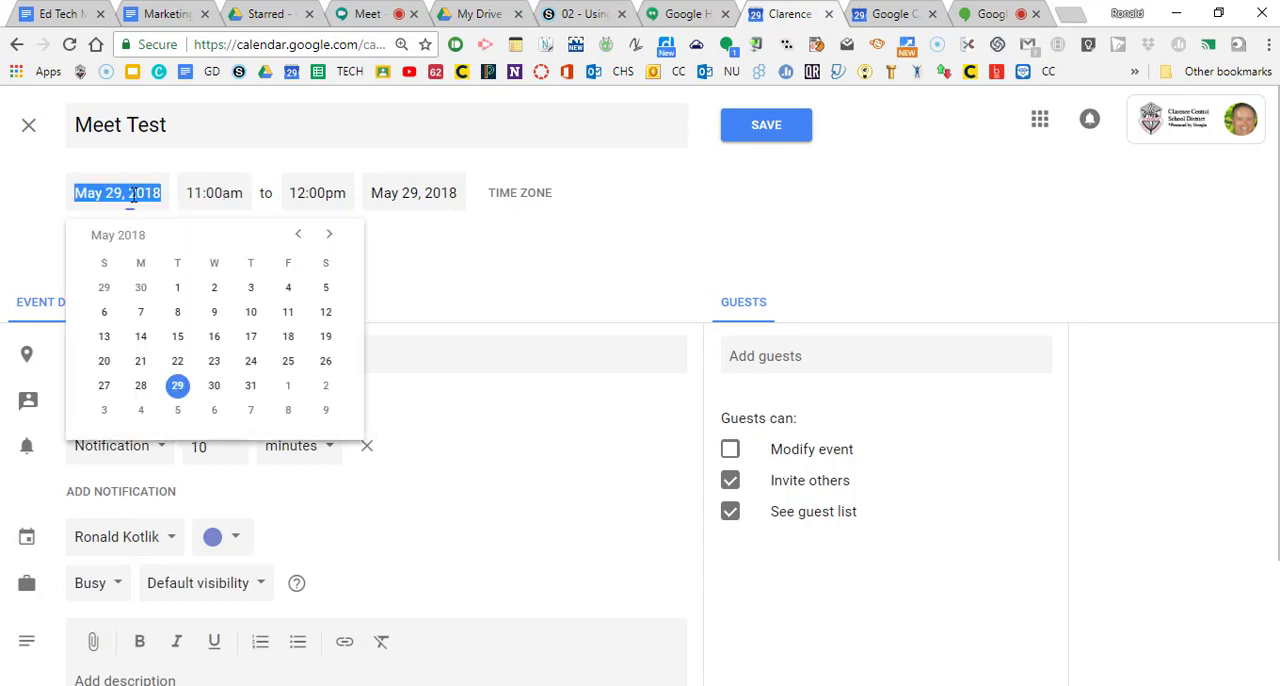
left_click(214, 385)
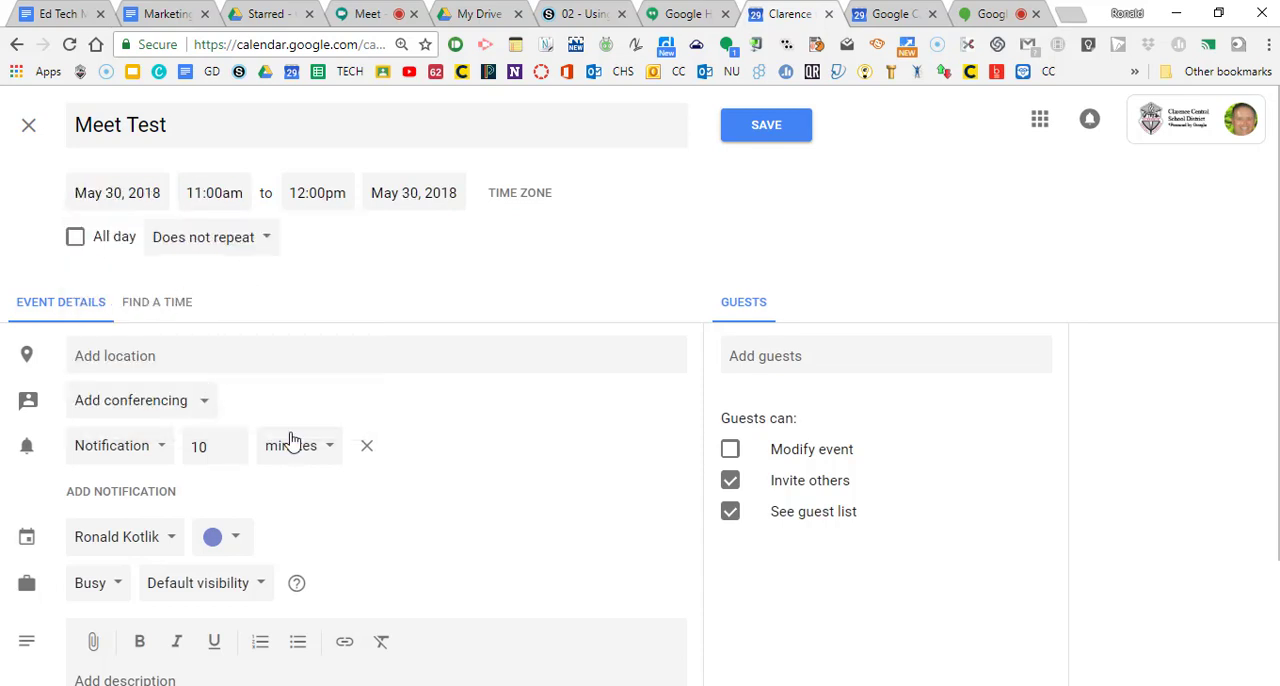
Step: Add Hangouts Meet conferencing to the Meet Test event and view its conferencing details
left_click(205, 408)
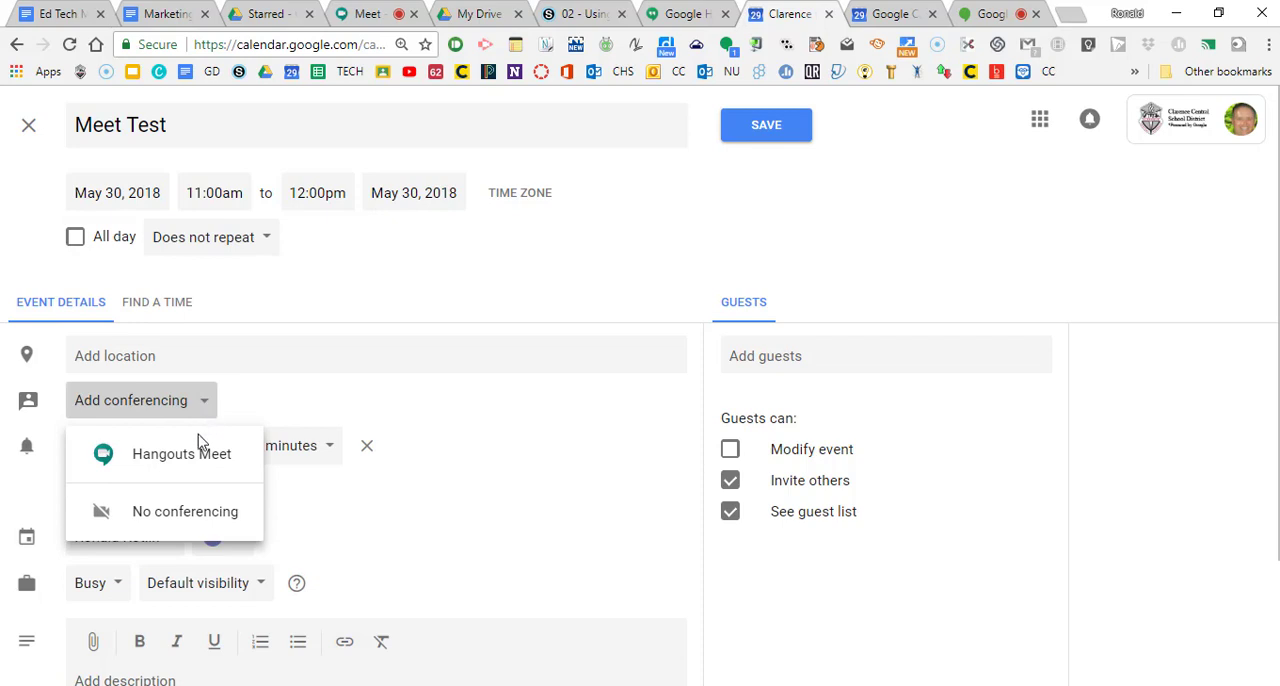
left_click(200, 458)
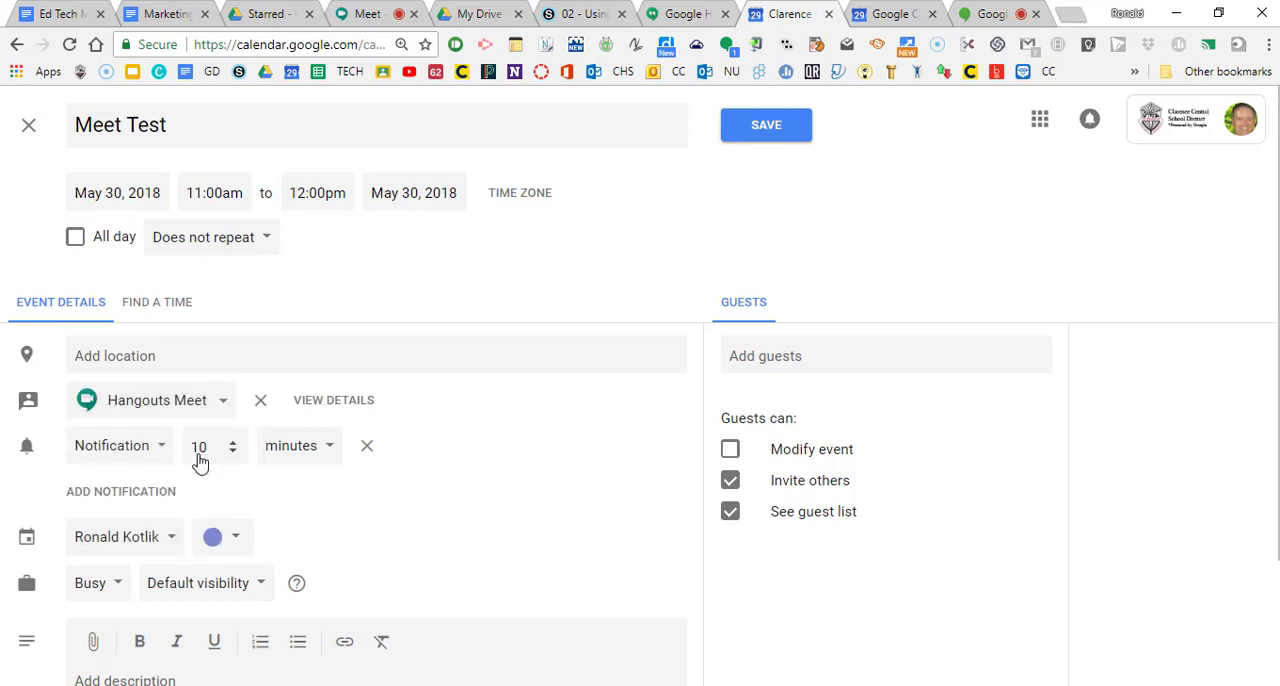
left_click(358, 402)
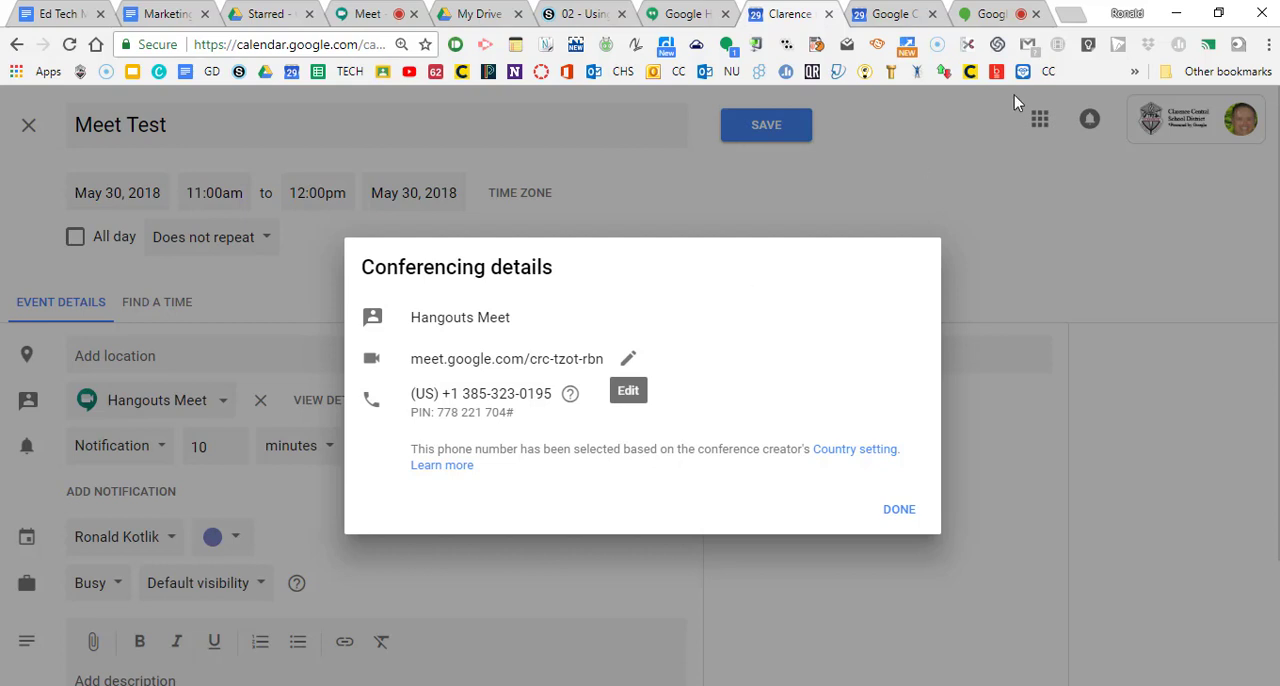
left_click(899, 511)
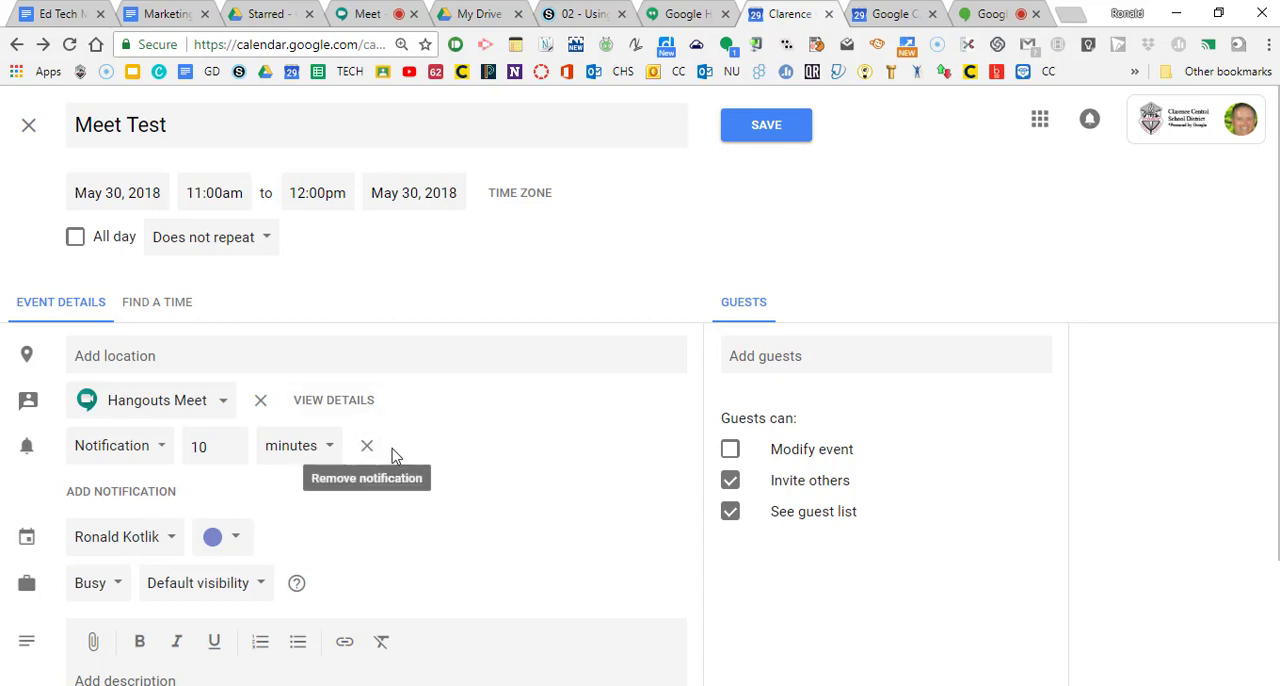
Step: Review the remaining event options, recheck the Meet conferencing details, and save the event
scroll(459, 458, "down", 2)
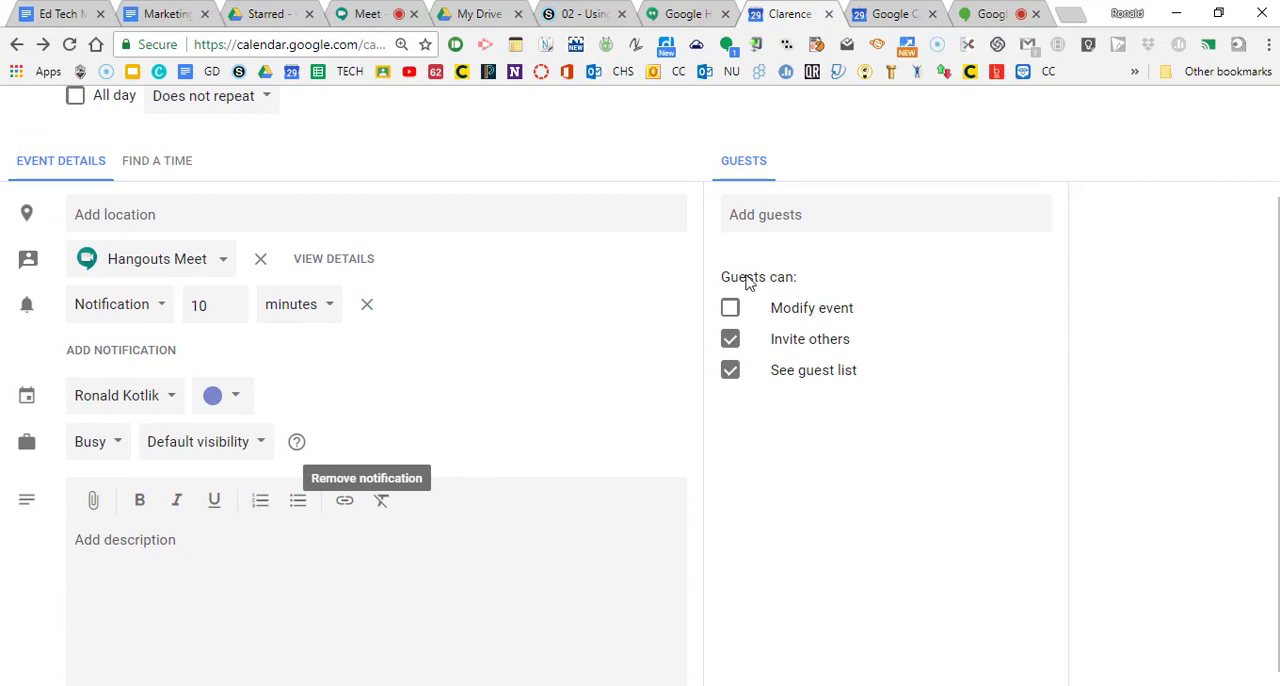
left_click(324, 262)
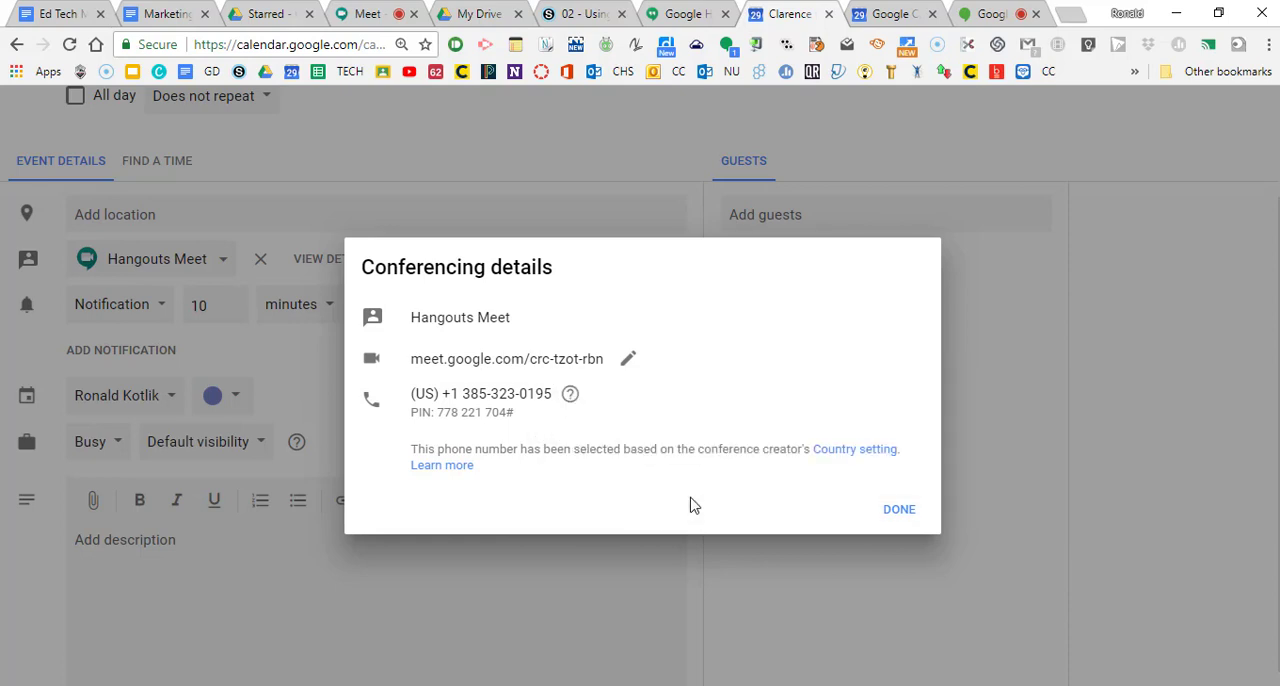
left_click(491, 569)
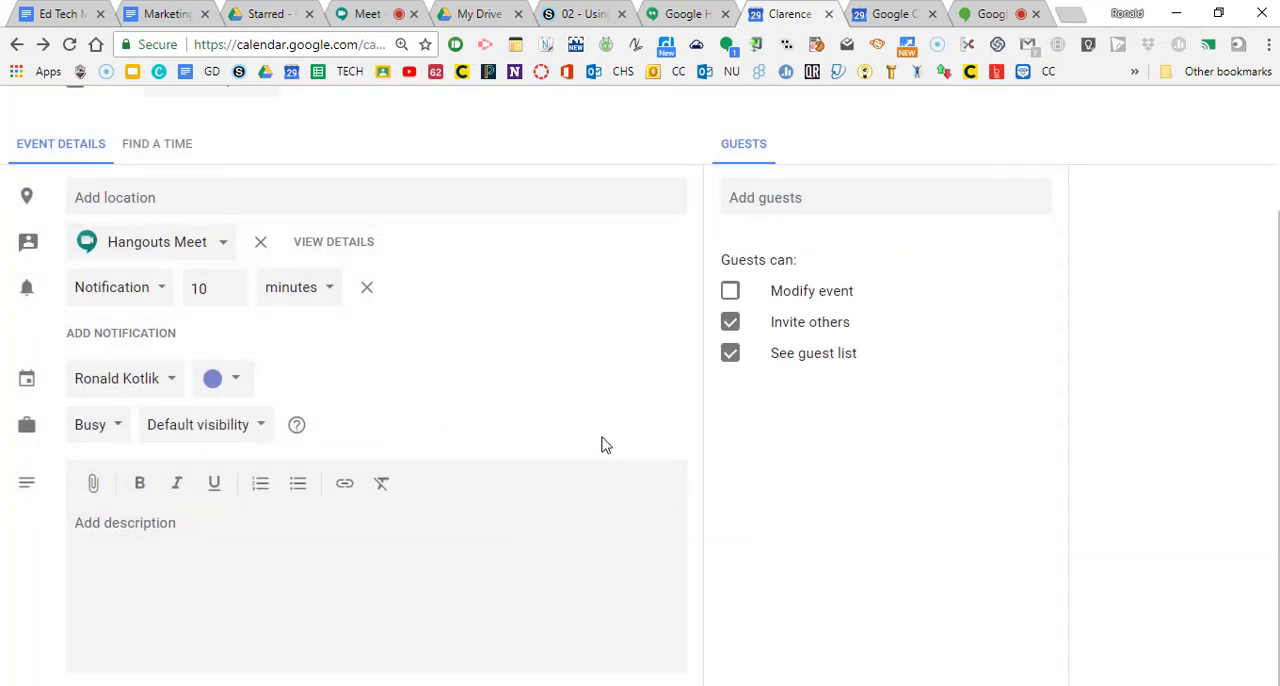
left_click(767, 125)
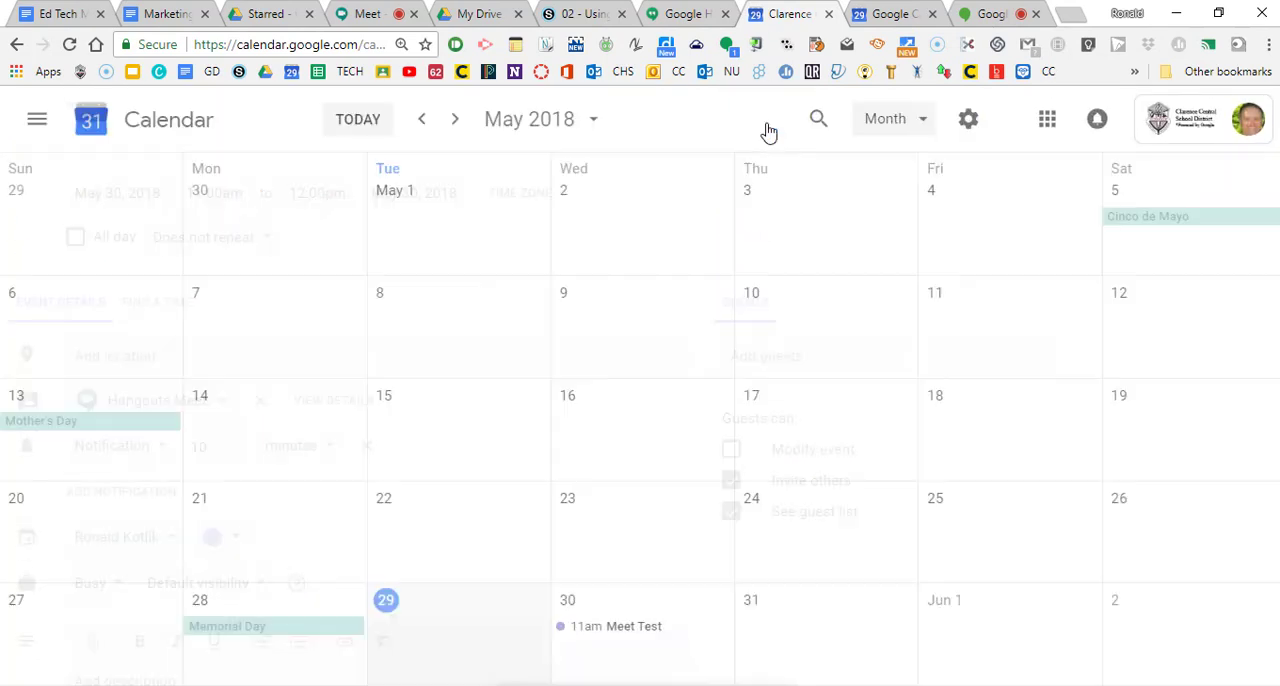
Step: View the summary of the Meet Test event on May 30, dismiss the introductory tip, and close the summary
left_click(640, 627)
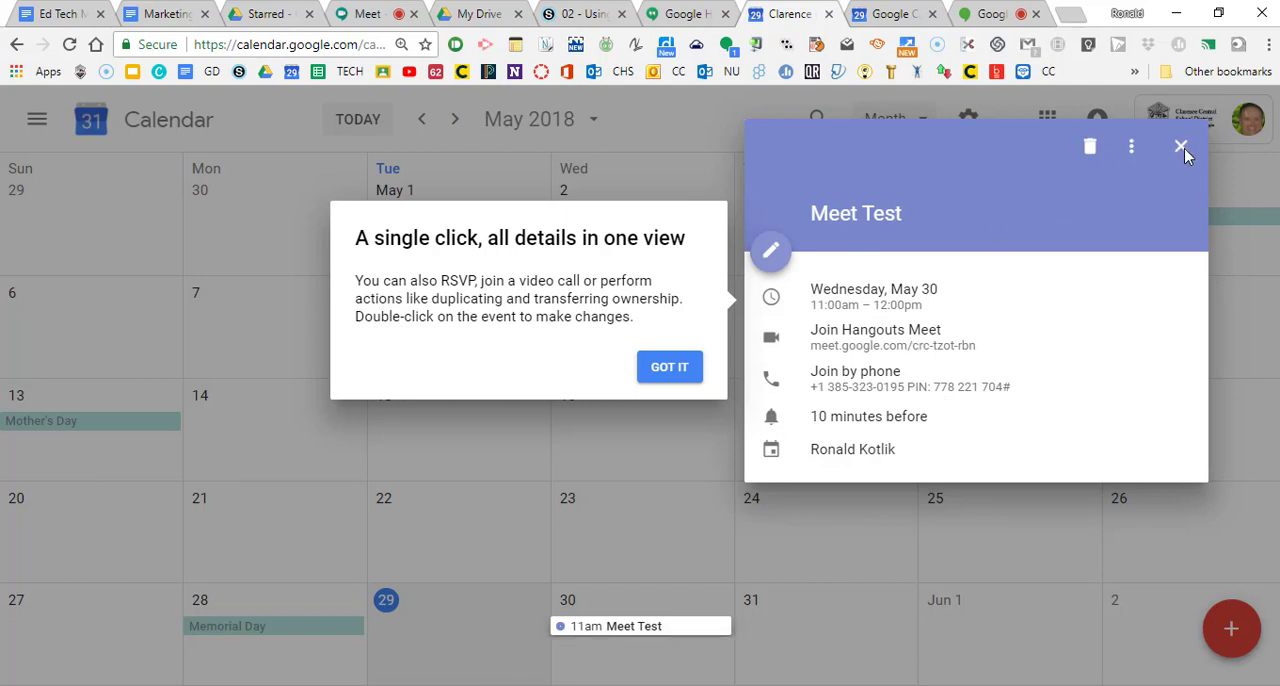
left_click(672, 370)
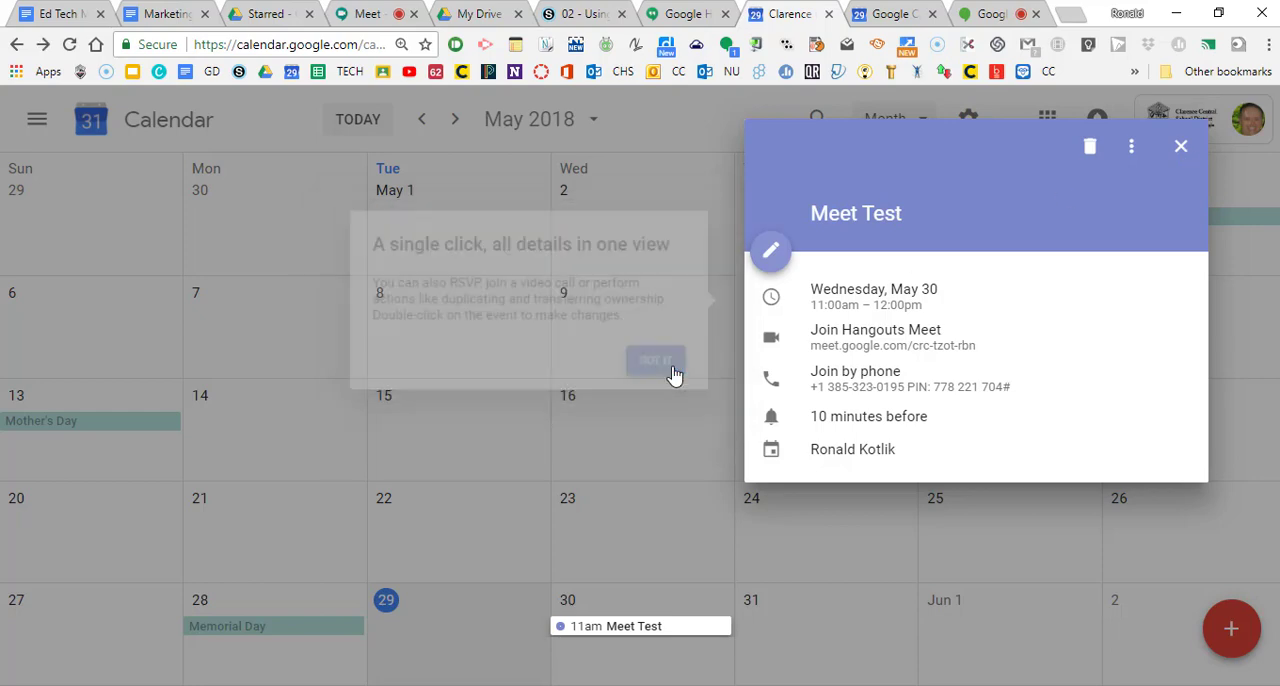
left_click(610, 540)
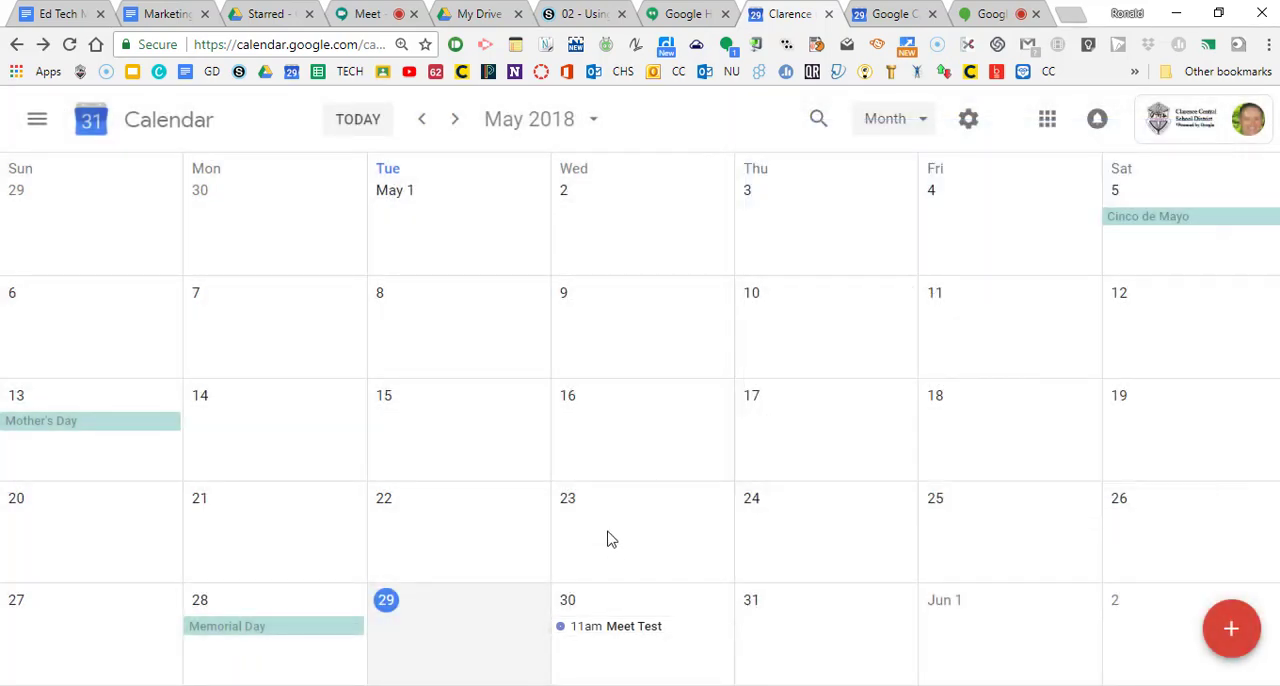
Step: Start a new event on May 23, check its conferencing options, and leave it without saving
double_click(608, 538)
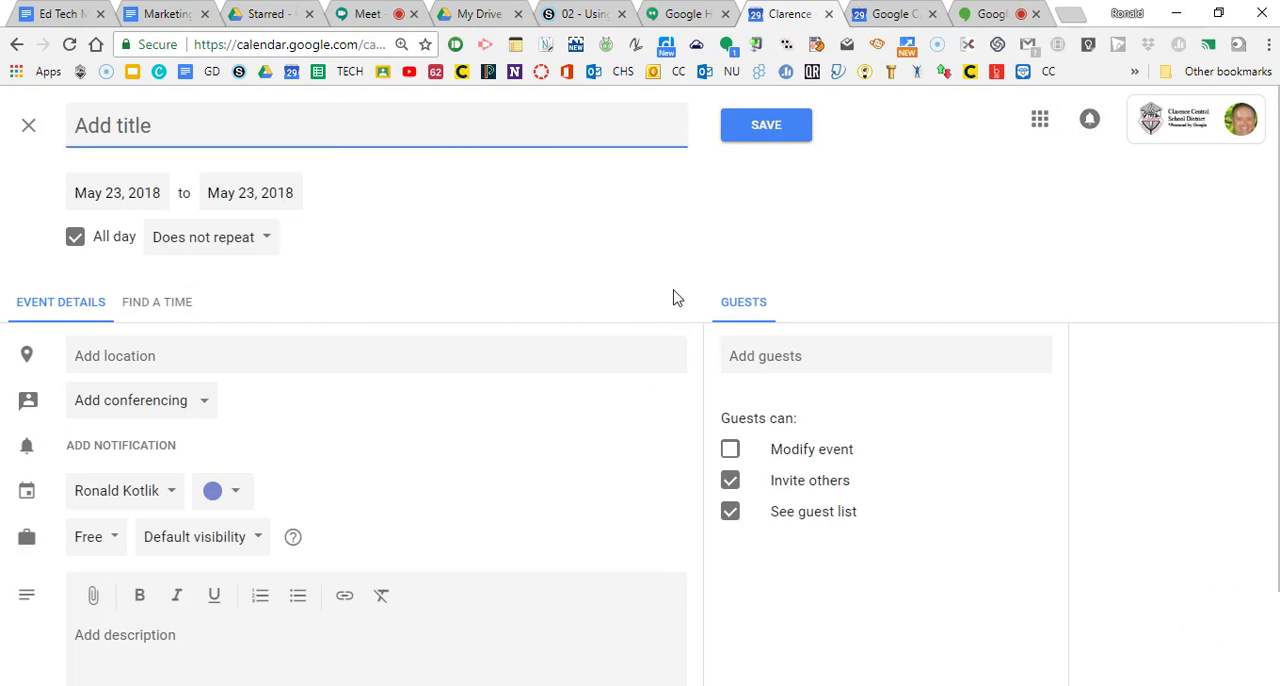
left_click(203, 408)
left_click(416, 406)
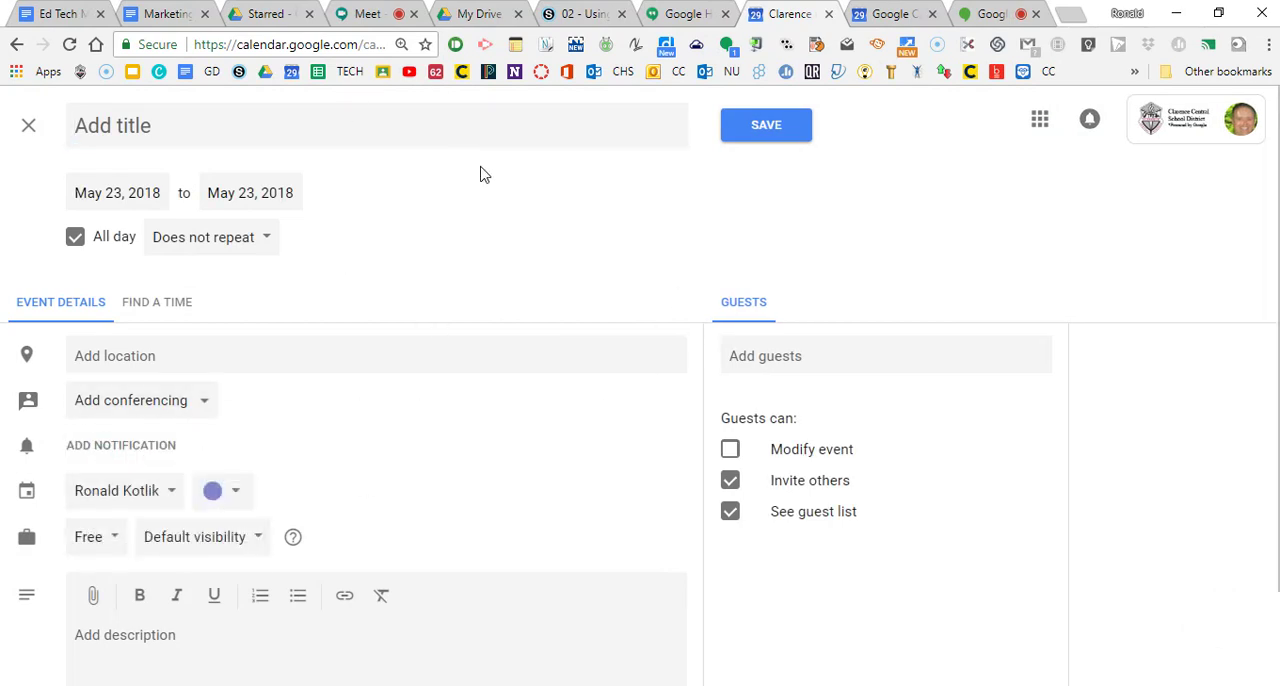
left_click(29, 119)
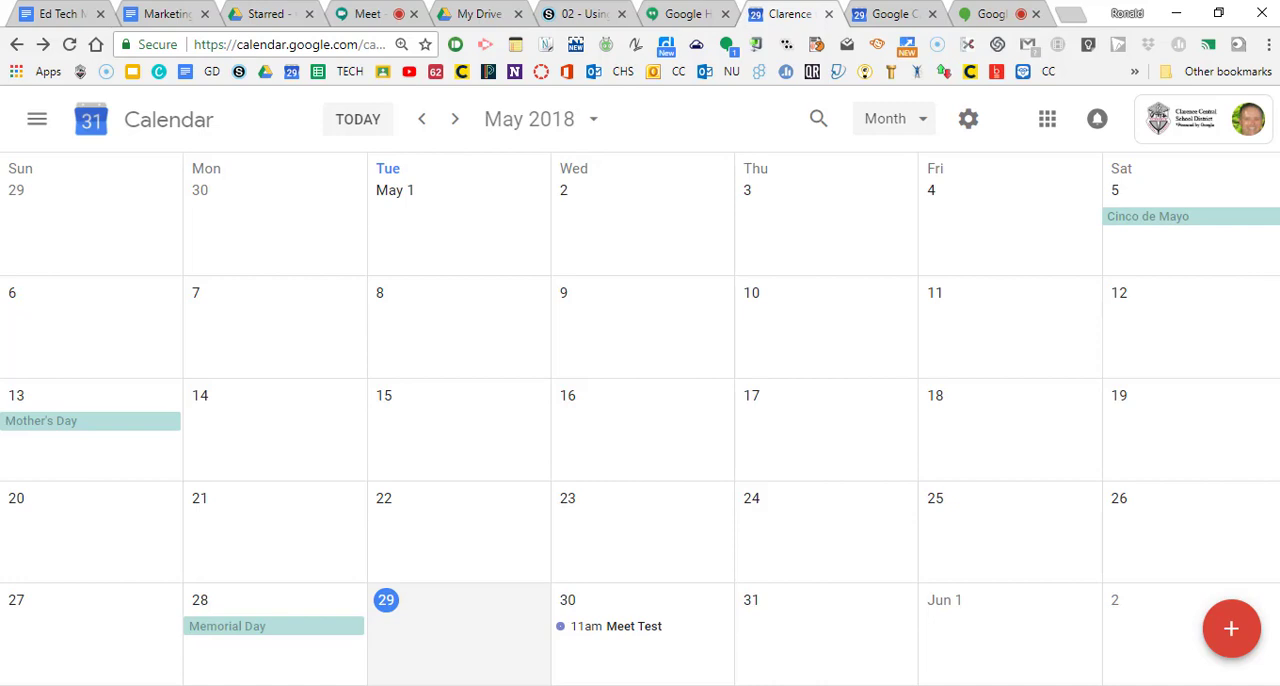
Step: Switch to the mirrored Pixel phone, examine the Meet app's account menu and main screen, and minimize the phone window
key("alt+Tab")
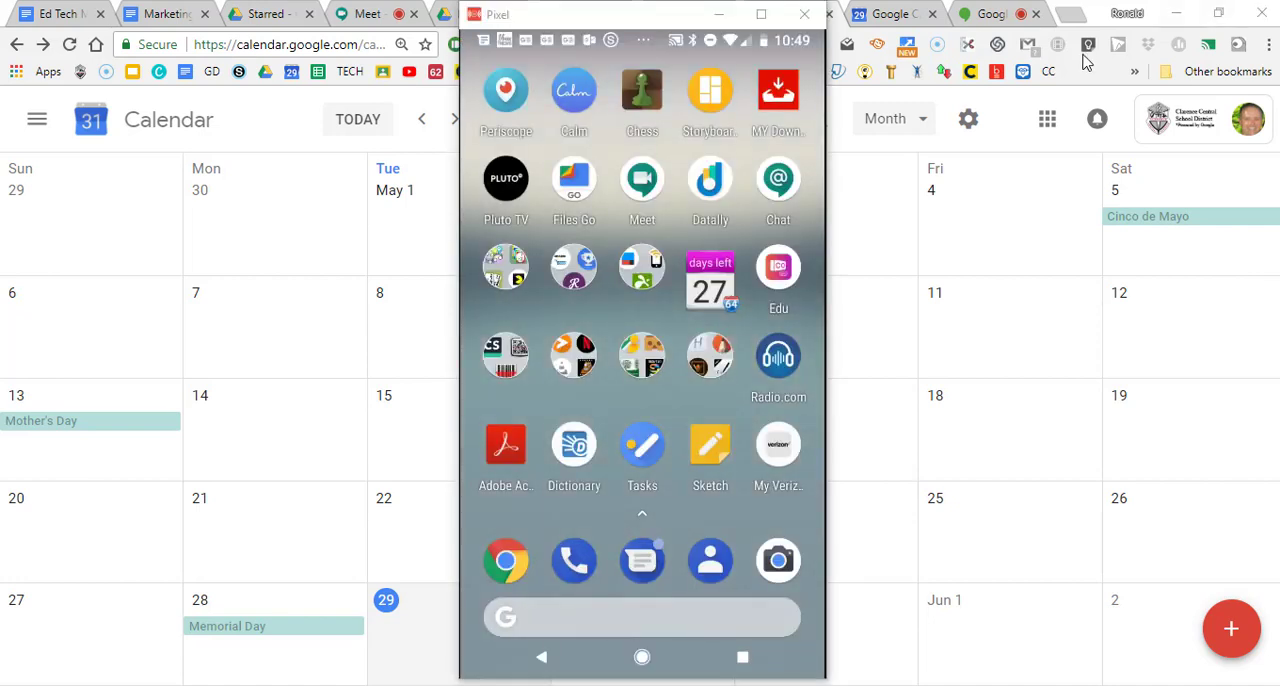
left_click(643, 180)
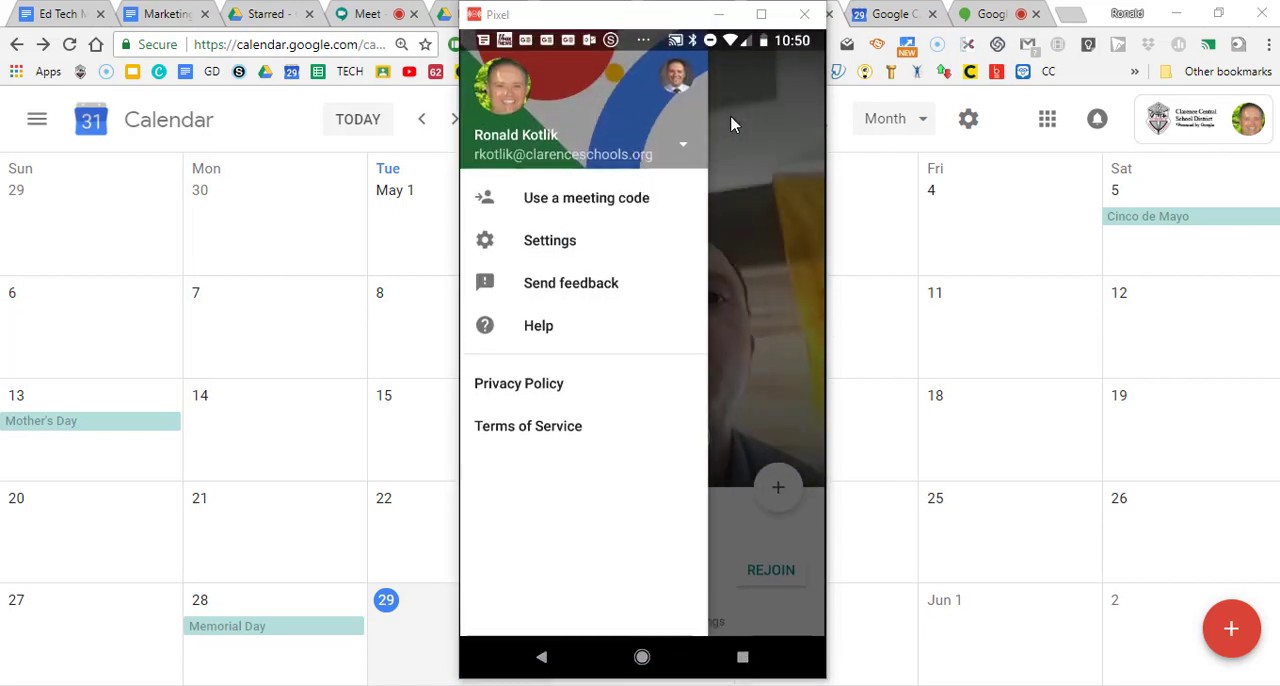
left_click(512, 115)
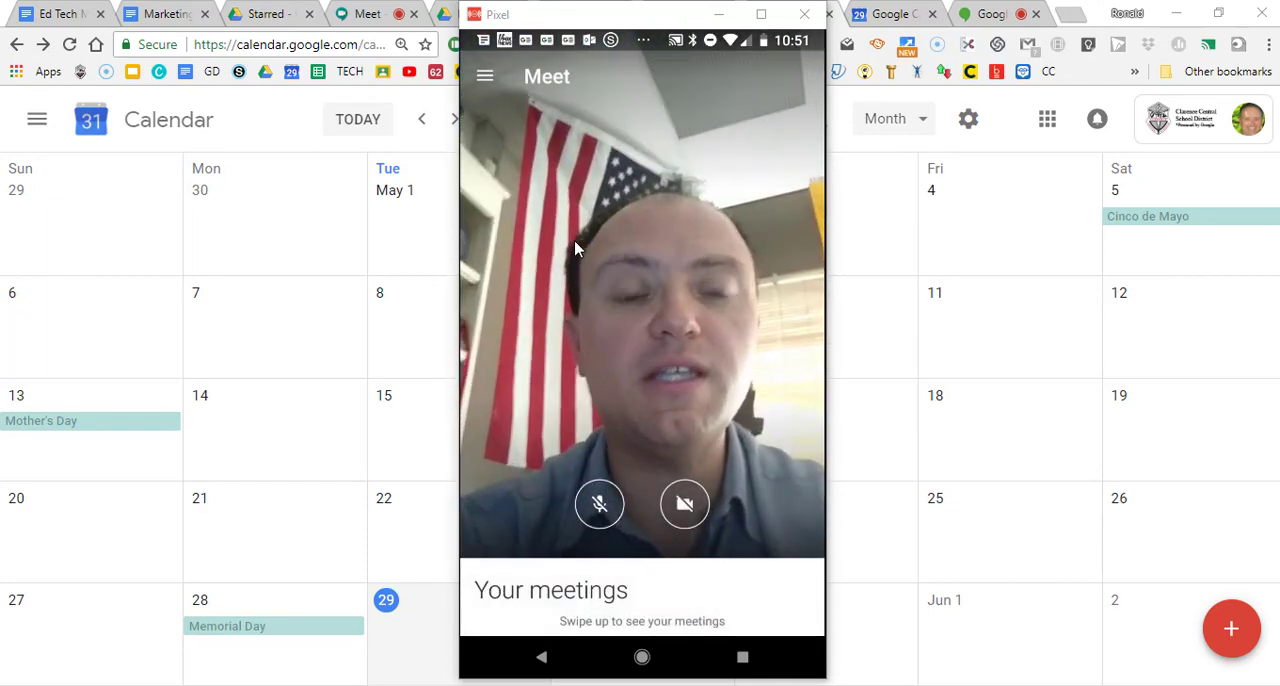
left_click(721, 15)
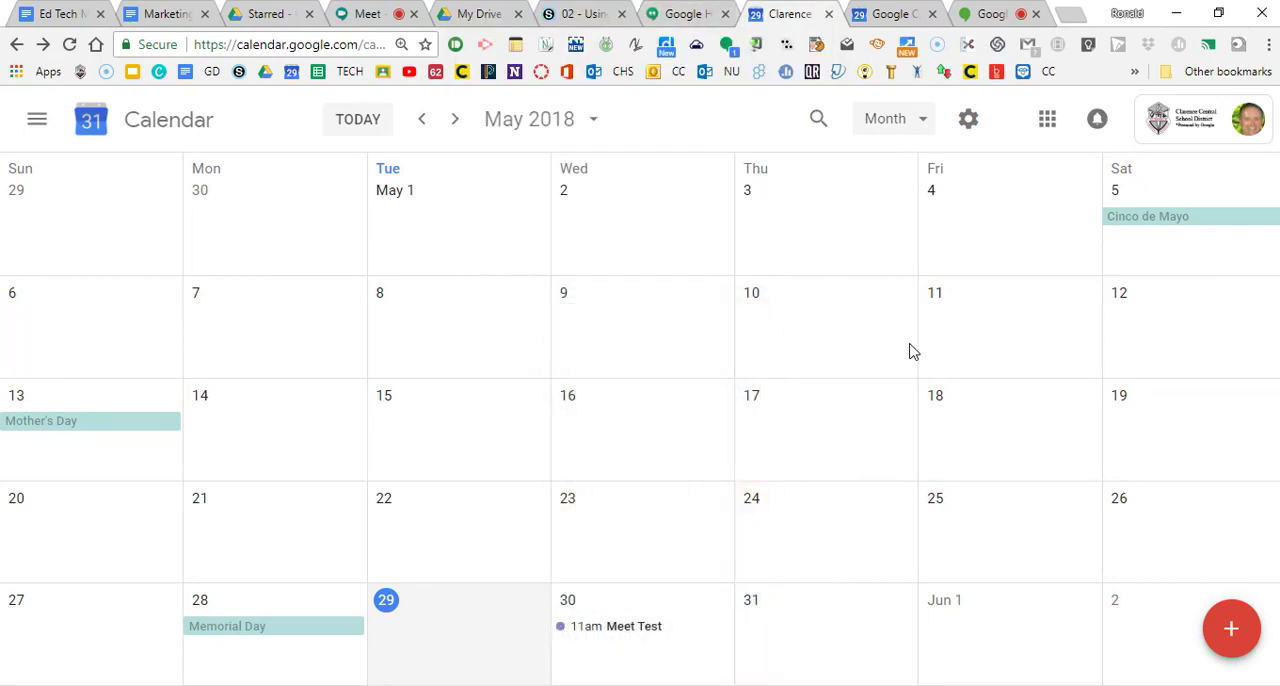